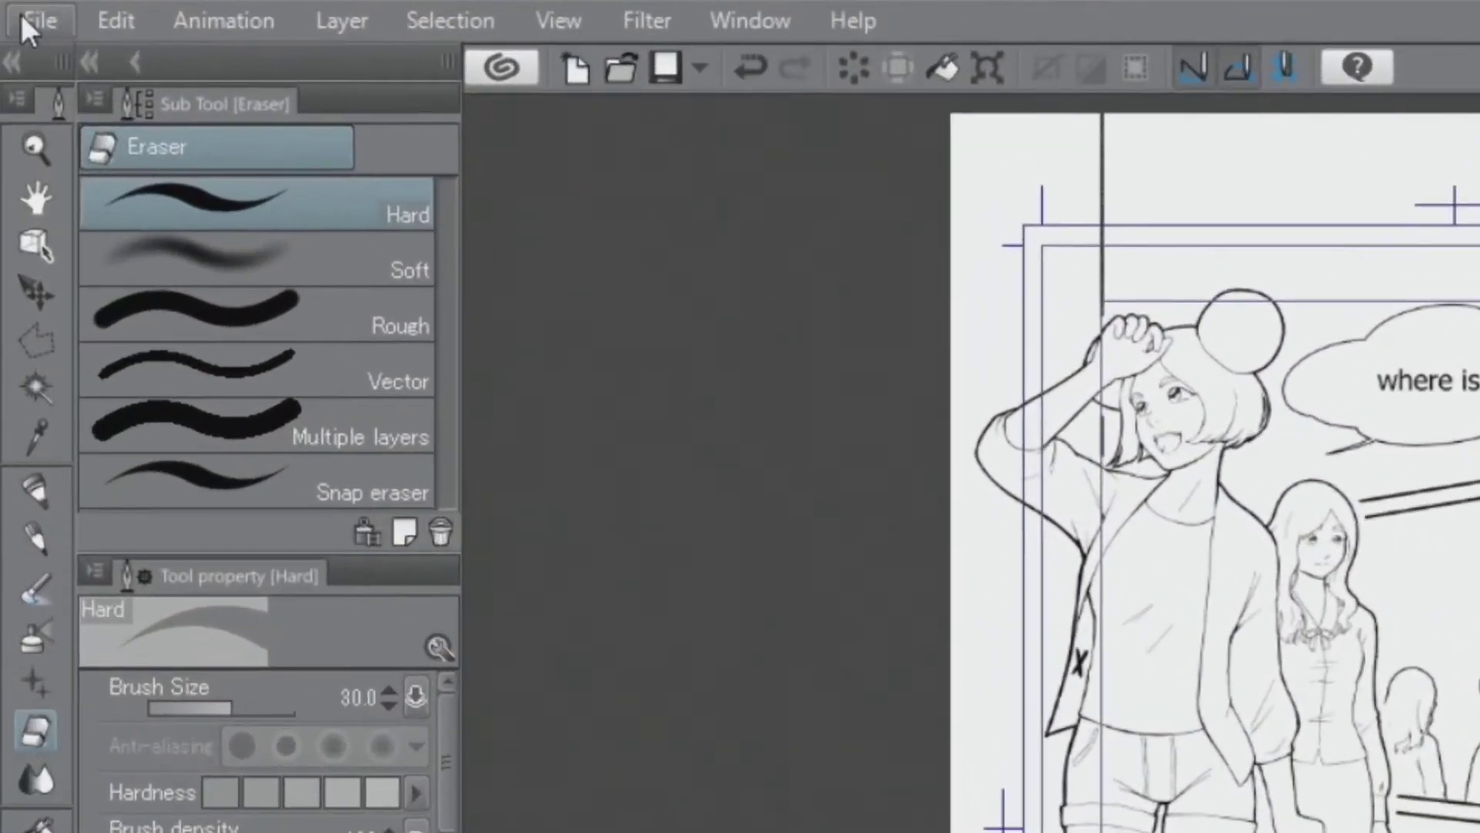
# Import the harajuku street photo onto the manga page through File > Import > Image.
pyautogui.click(16, 12)
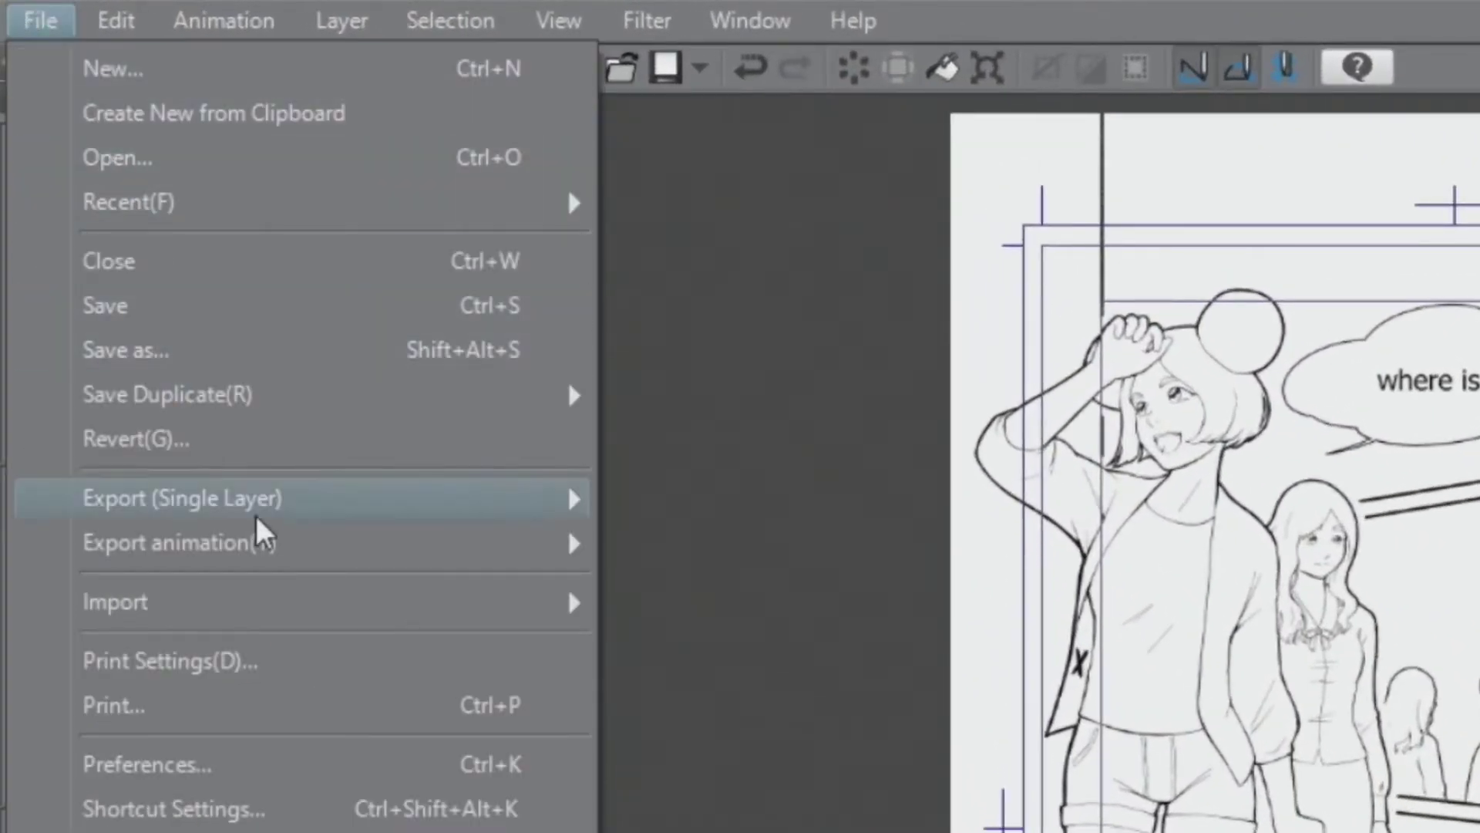
pyautogui.moveTo(298, 614)
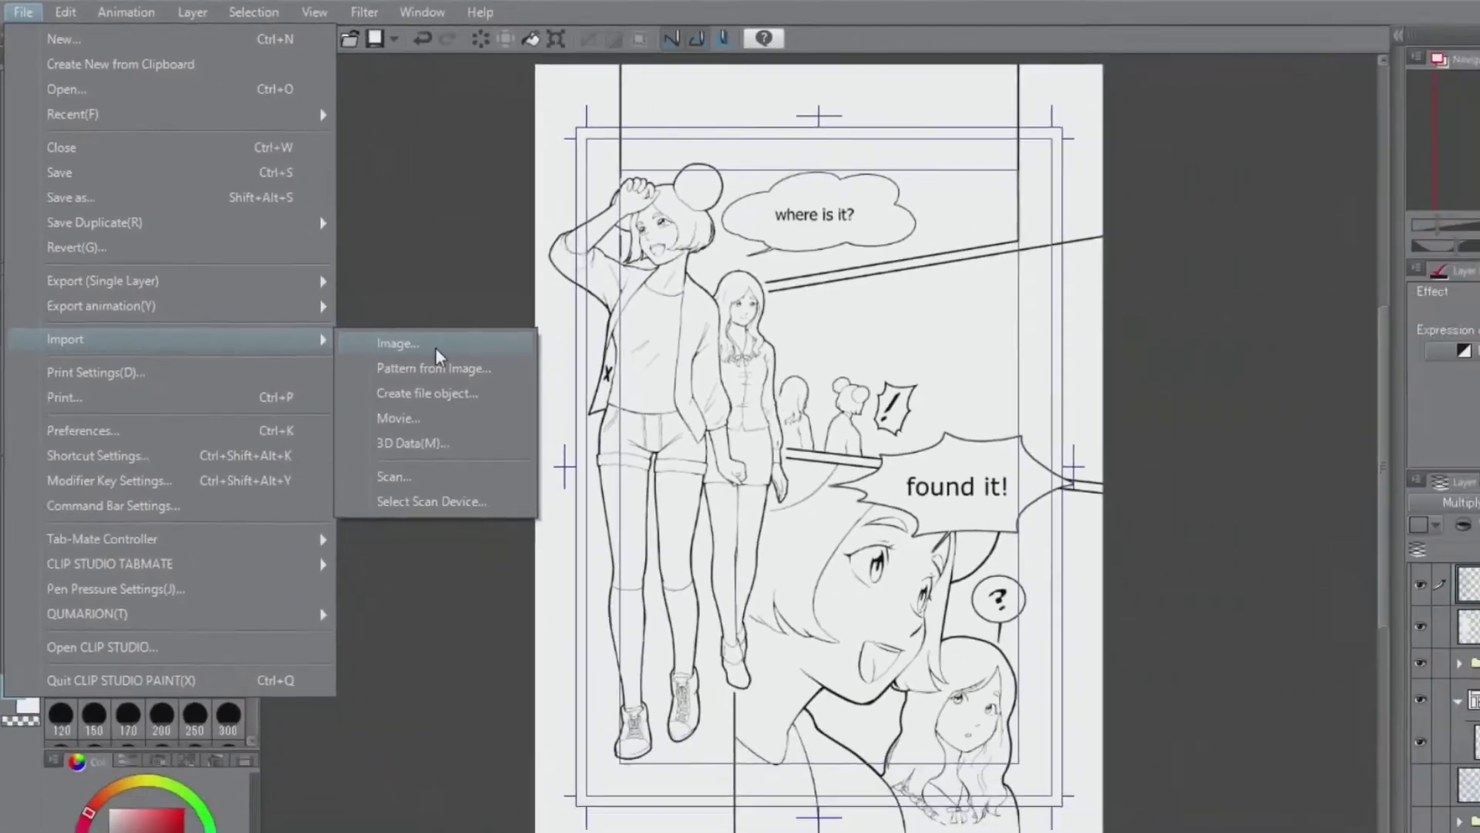
pyautogui.click(775, 626)
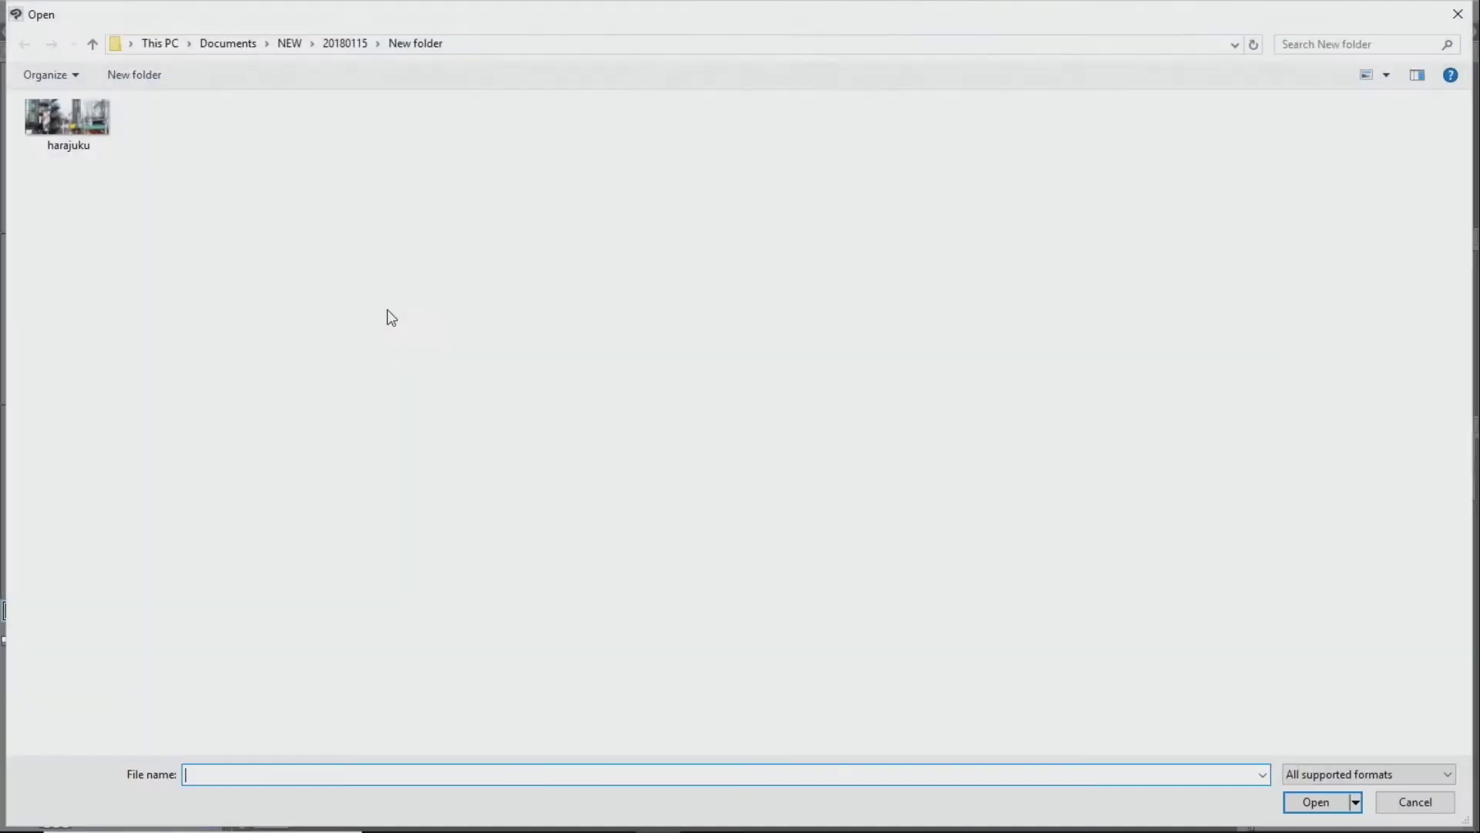
pyautogui.click(87, 149)
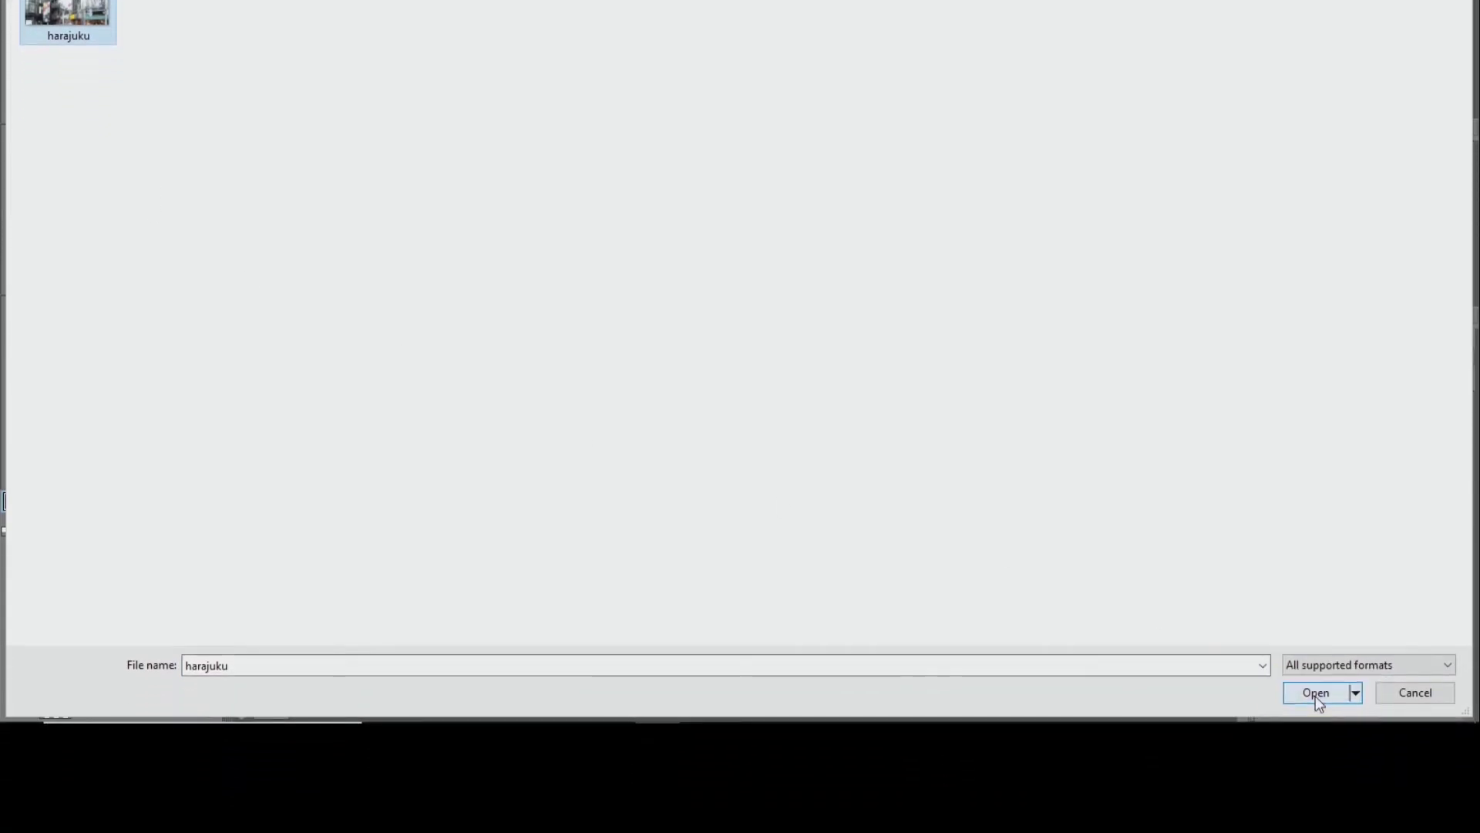
pyautogui.click(1316, 693)
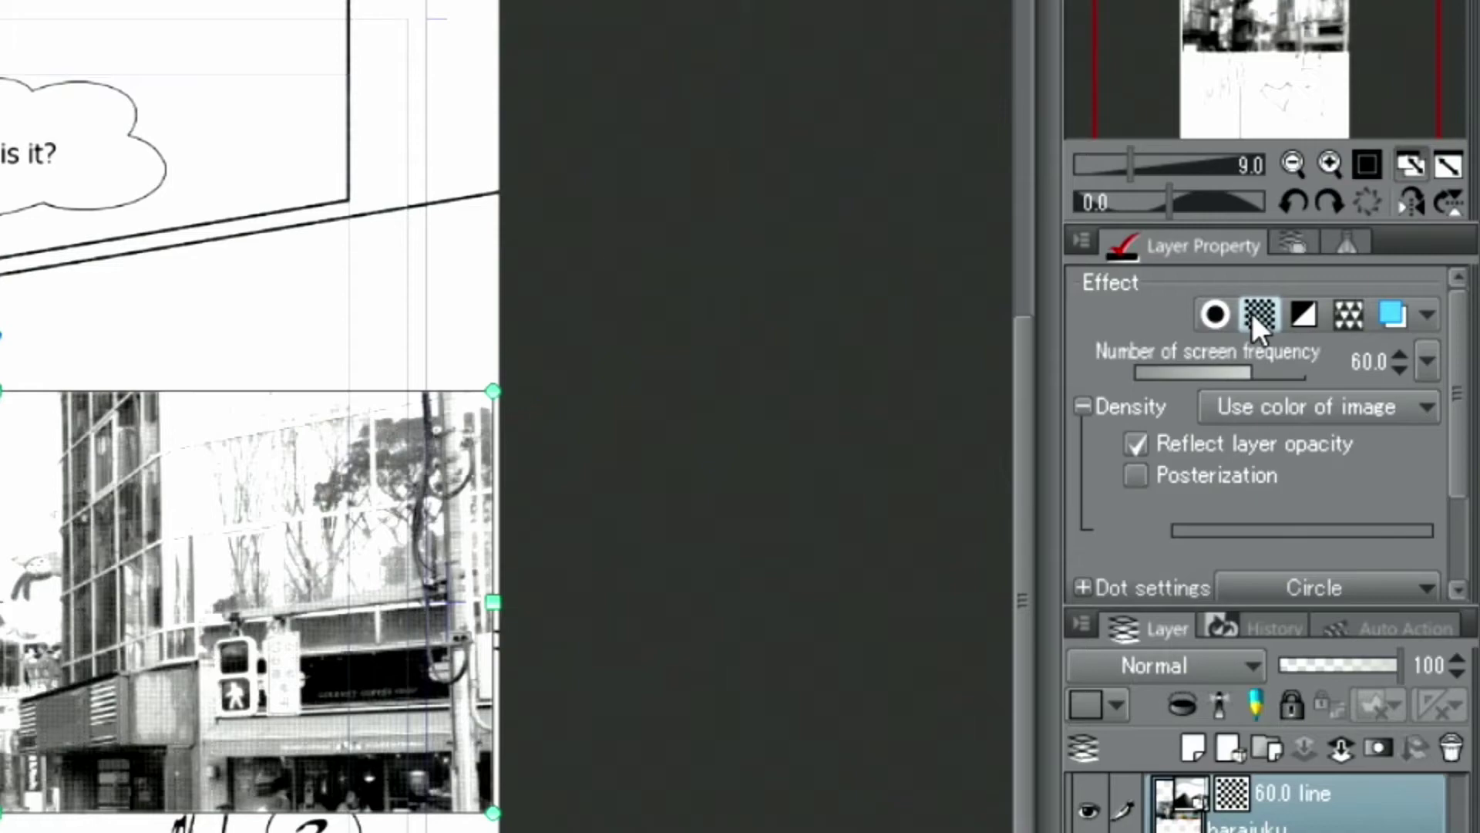
# Turn off the harajuku photo's tone effect and drag it up over the top panel.
pyautogui.click(1252, 313)
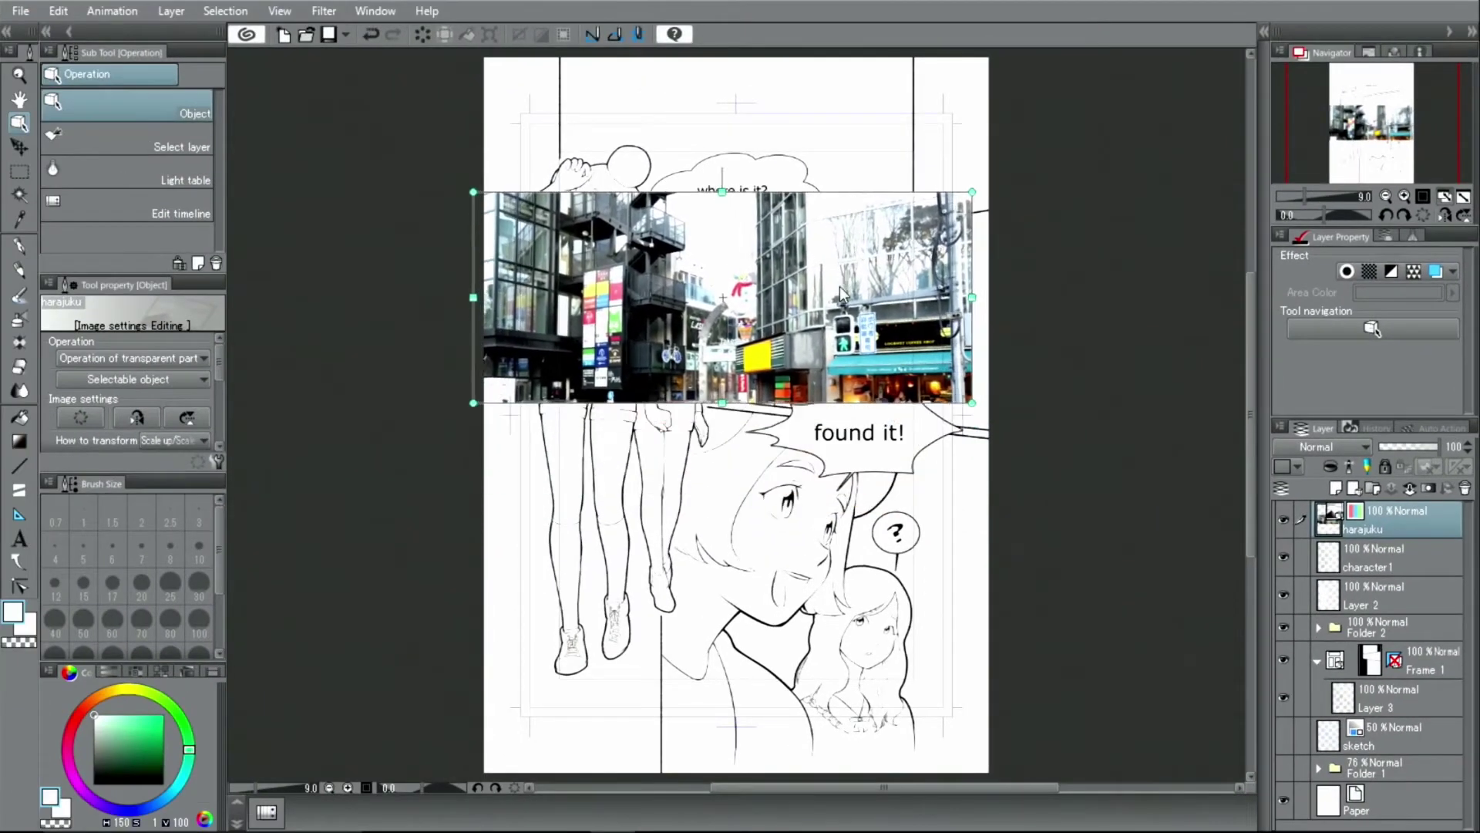
pyautogui.moveTo(840, 285); pyautogui.dragTo(856, 164)
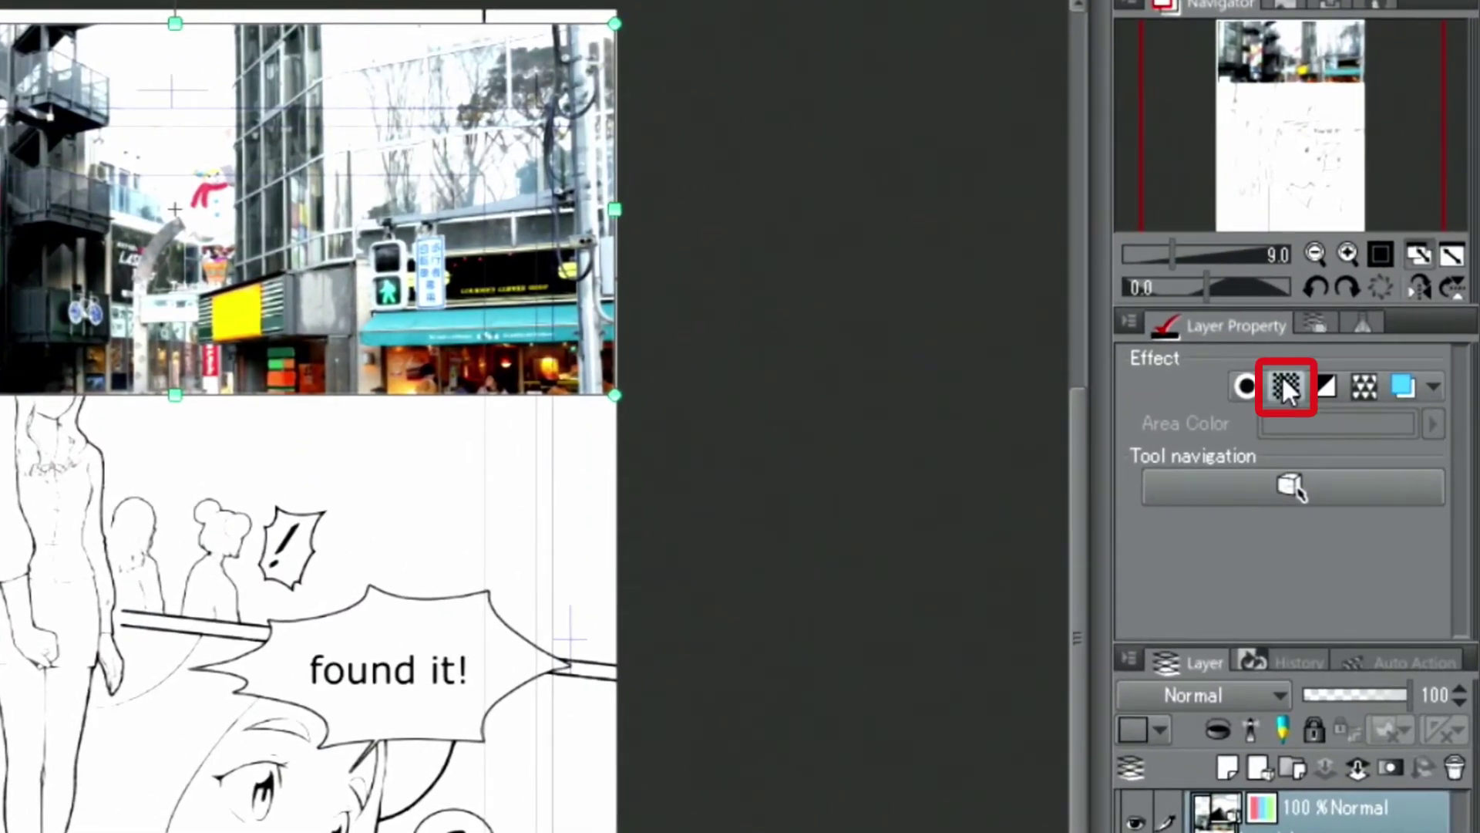
# Reapply the 60-line halftone tone to the photo, inspect the dots zoomed in, and enable posterization.
pyautogui.click(1282, 375)
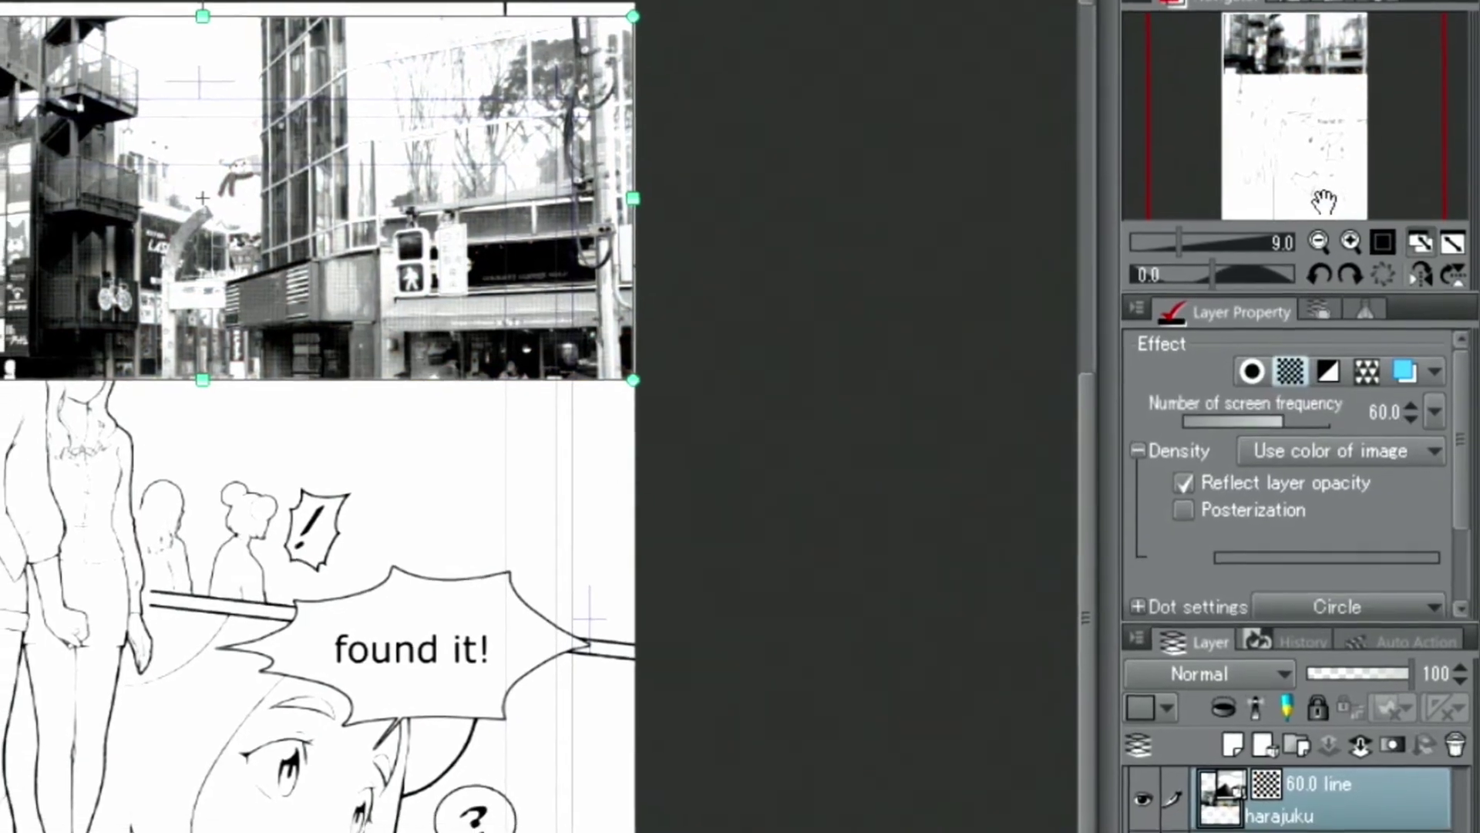
pyautogui.click(1348, 254)
pyautogui.click(1358, 202)
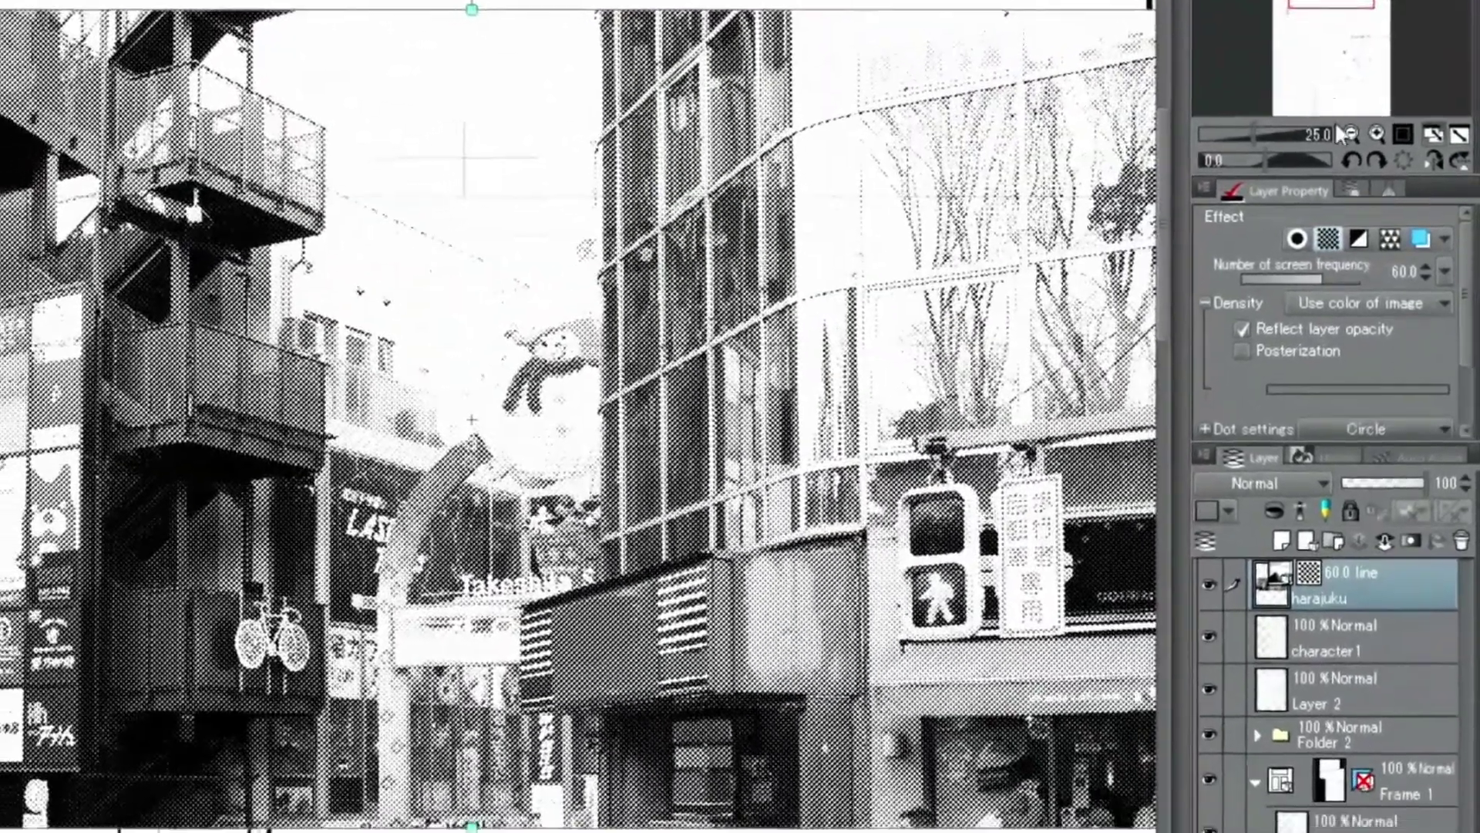
pyautogui.click(1350, 134)
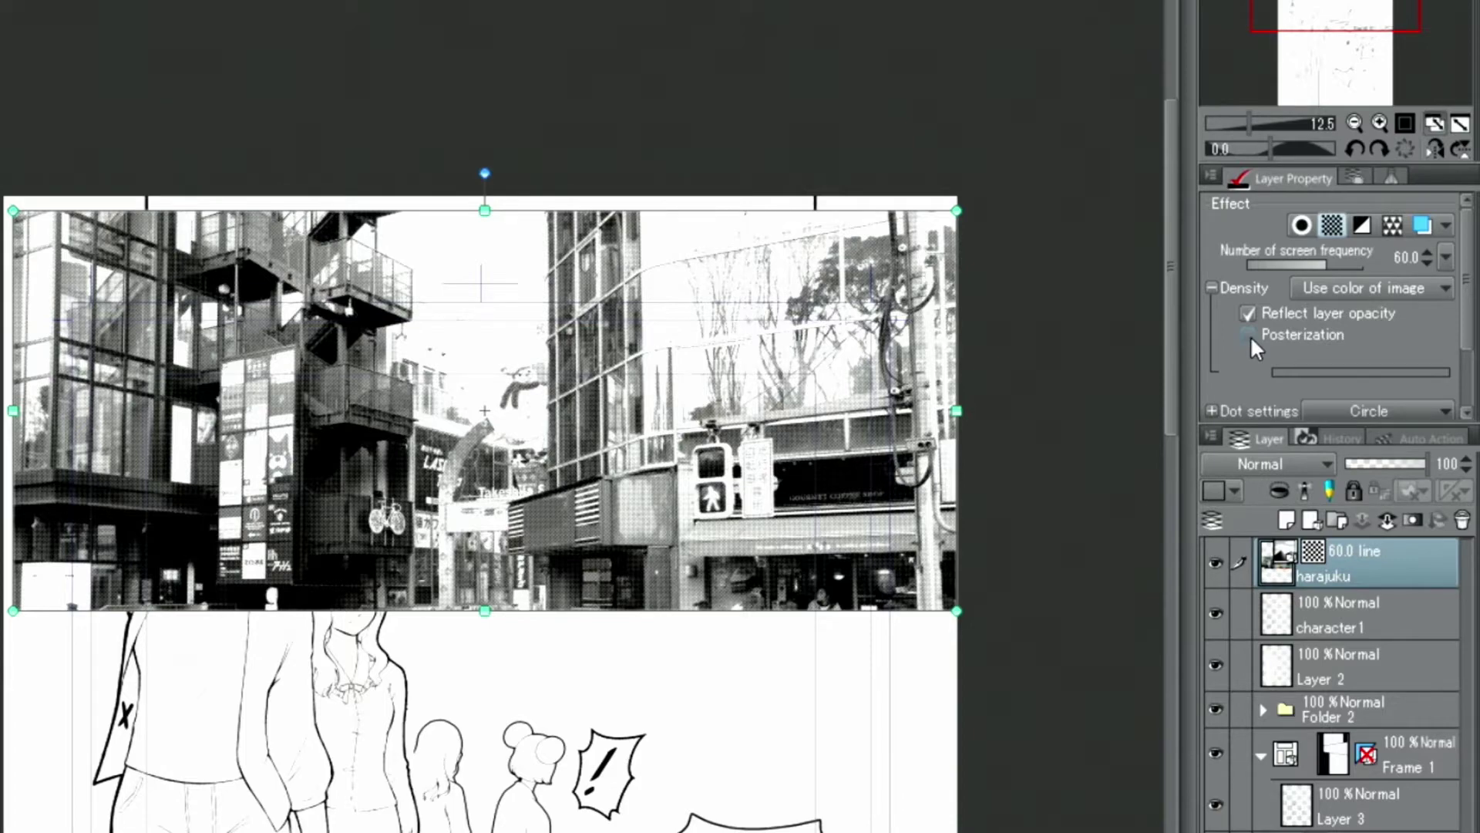
pyautogui.click(1249, 335)
# Set the photo's posterization thresholds to 100 and 30 for stark black and white.
pyautogui.click(1414, 388)
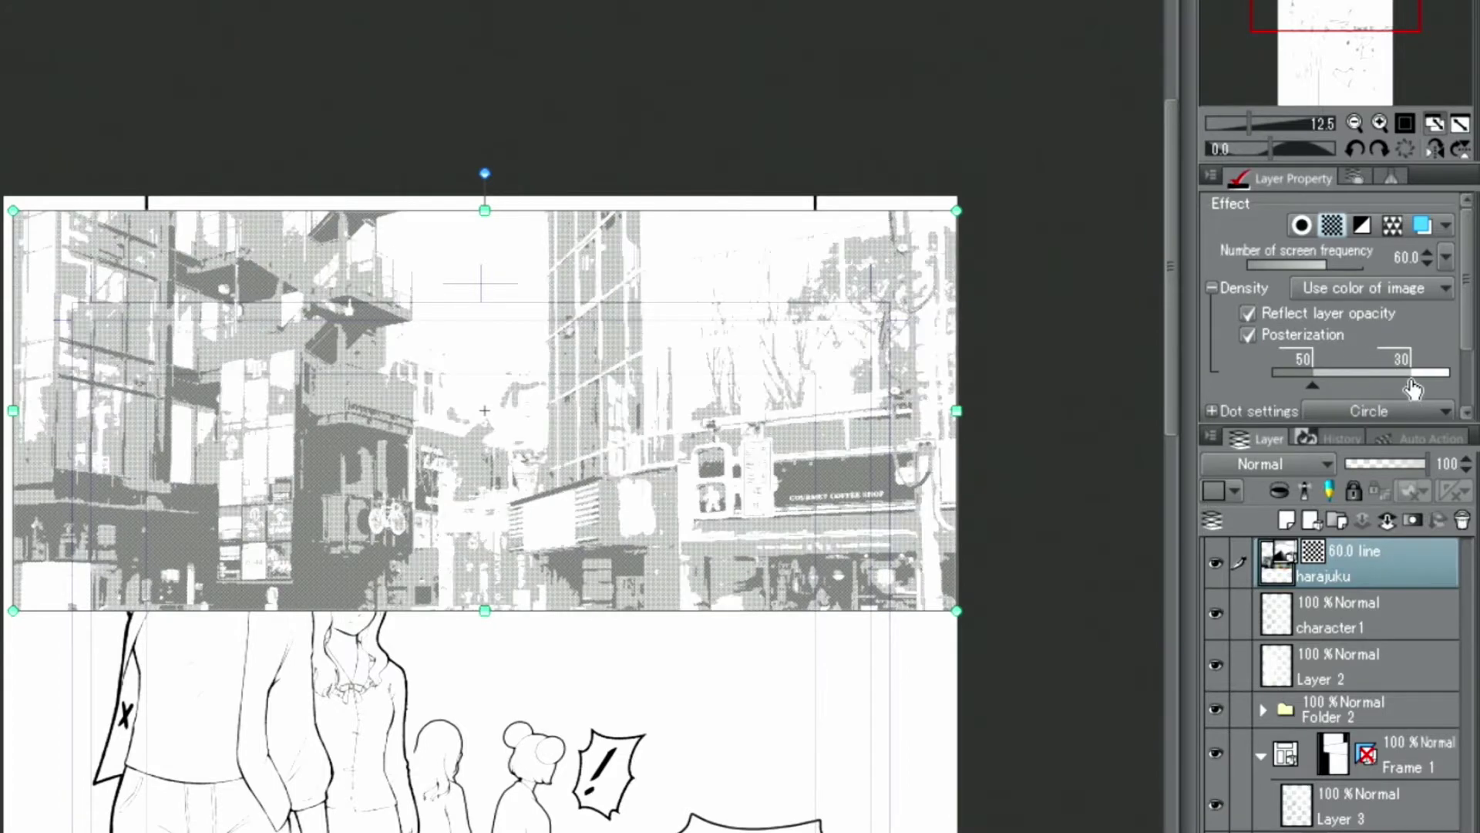
pyautogui.moveTo(1413, 388); pyautogui.dragTo(1349, 399)
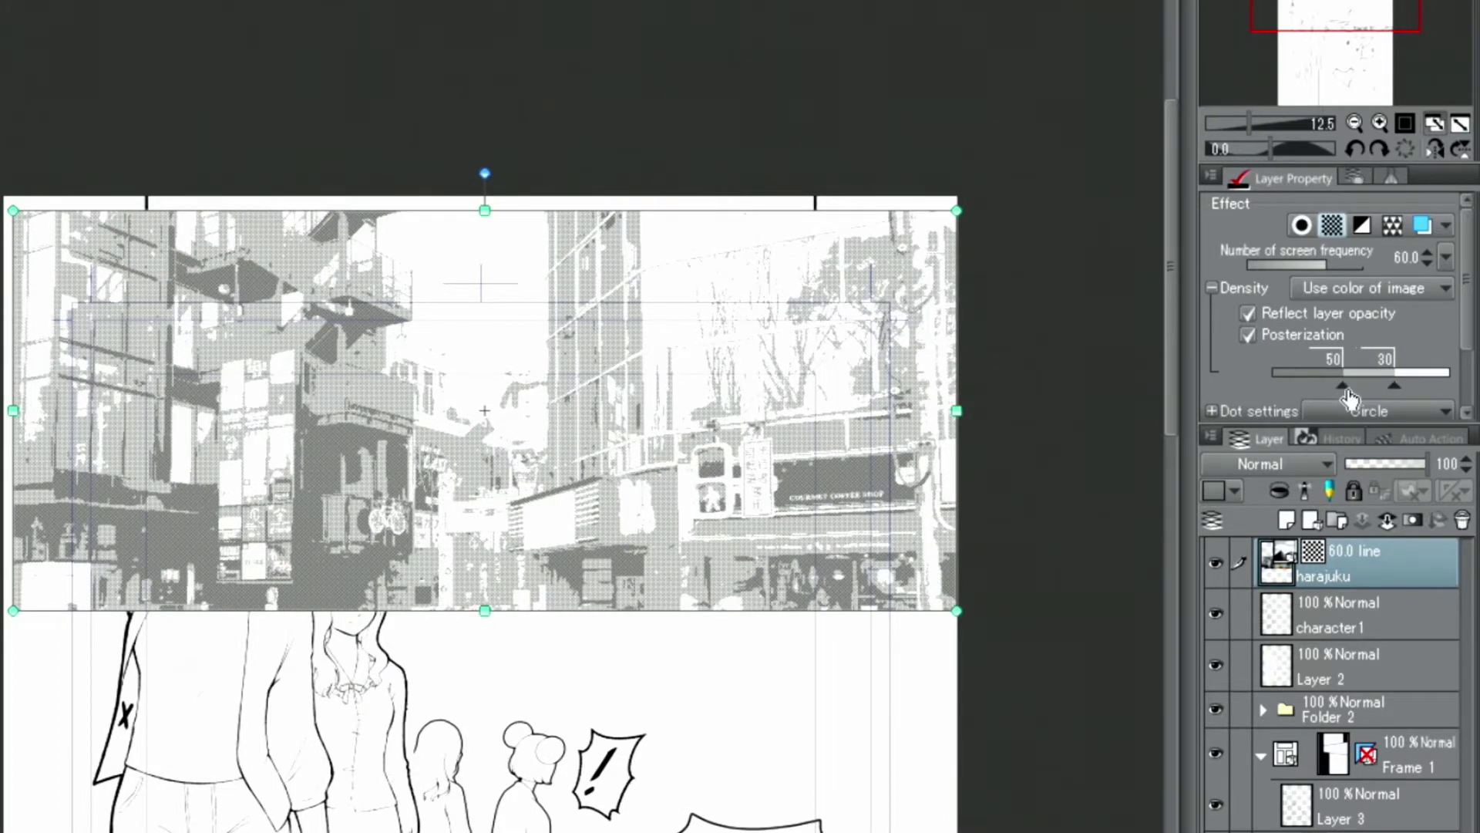
pyautogui.click(1348, 355)
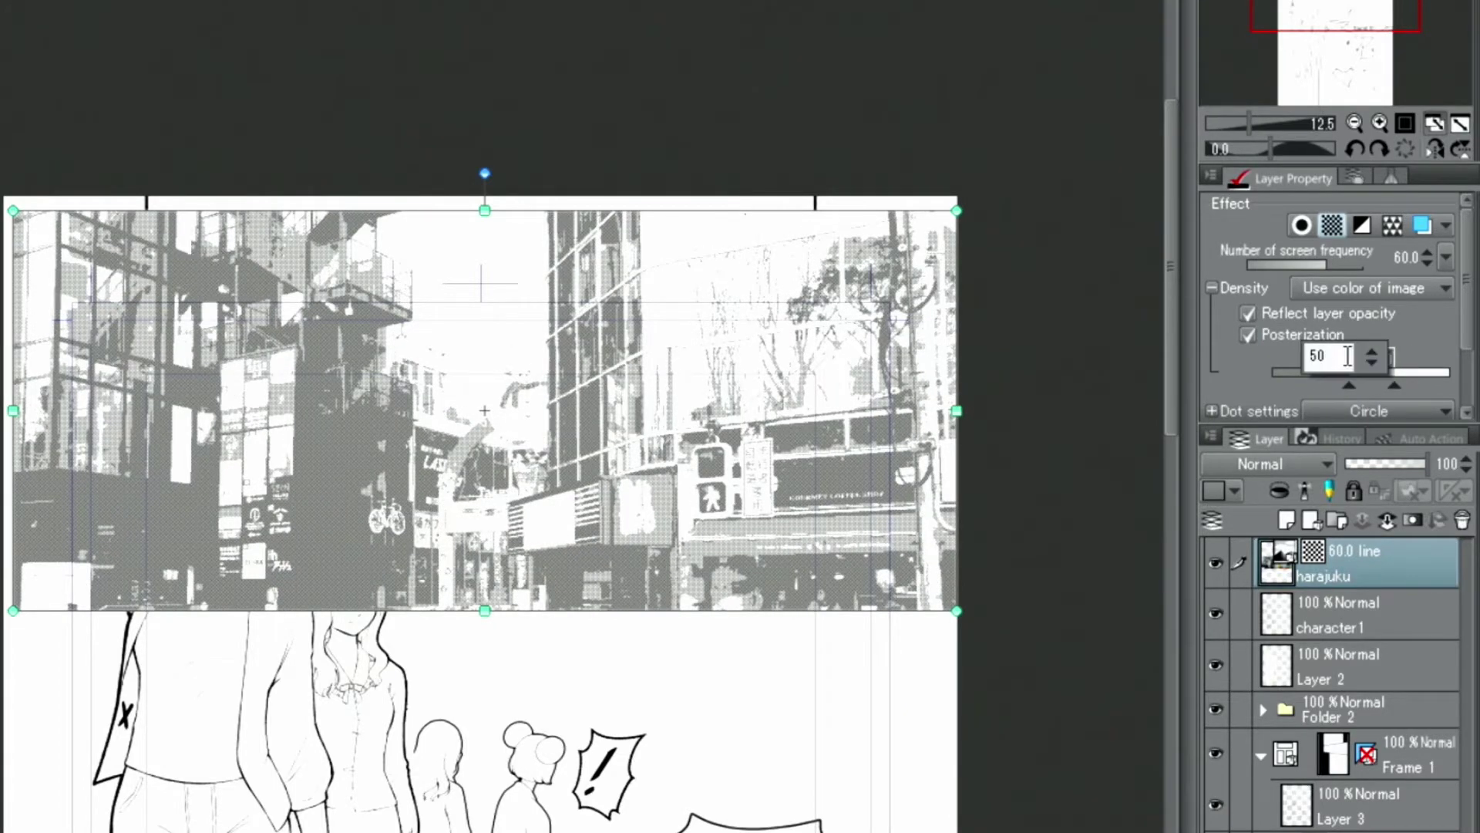
pyautogui.doubleClick(1348, 355)
pyautogui.write('100')
pyautogui.press('Return')
pyautogui.moveTo(1342, 396); pyautogui.dragTo(1407, 392)
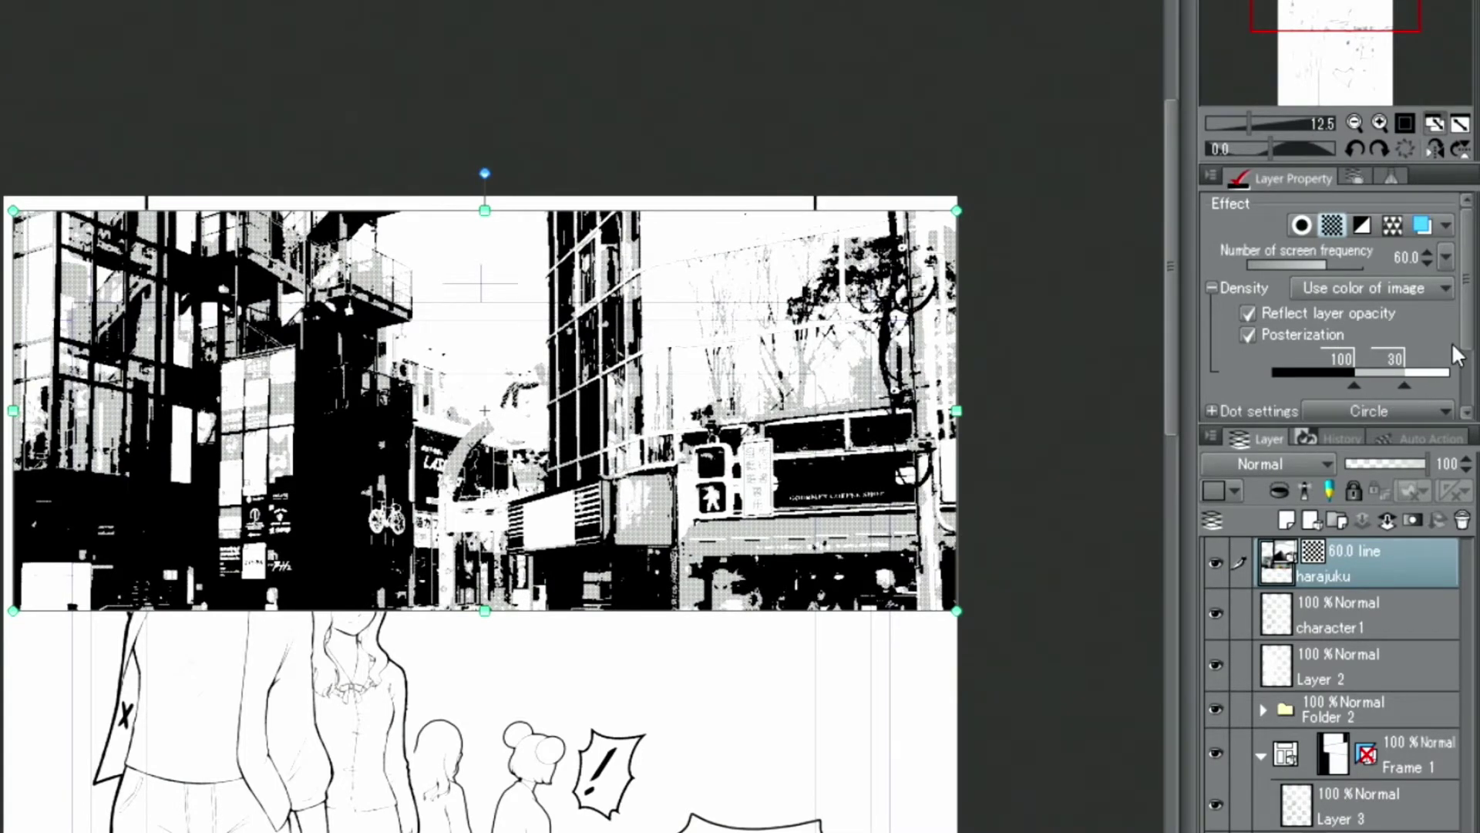
# Set the tone to 30.0 lines, move the layer into the Frame 1 folder, and nudge it up.
pyautogui.click(1446, 259)
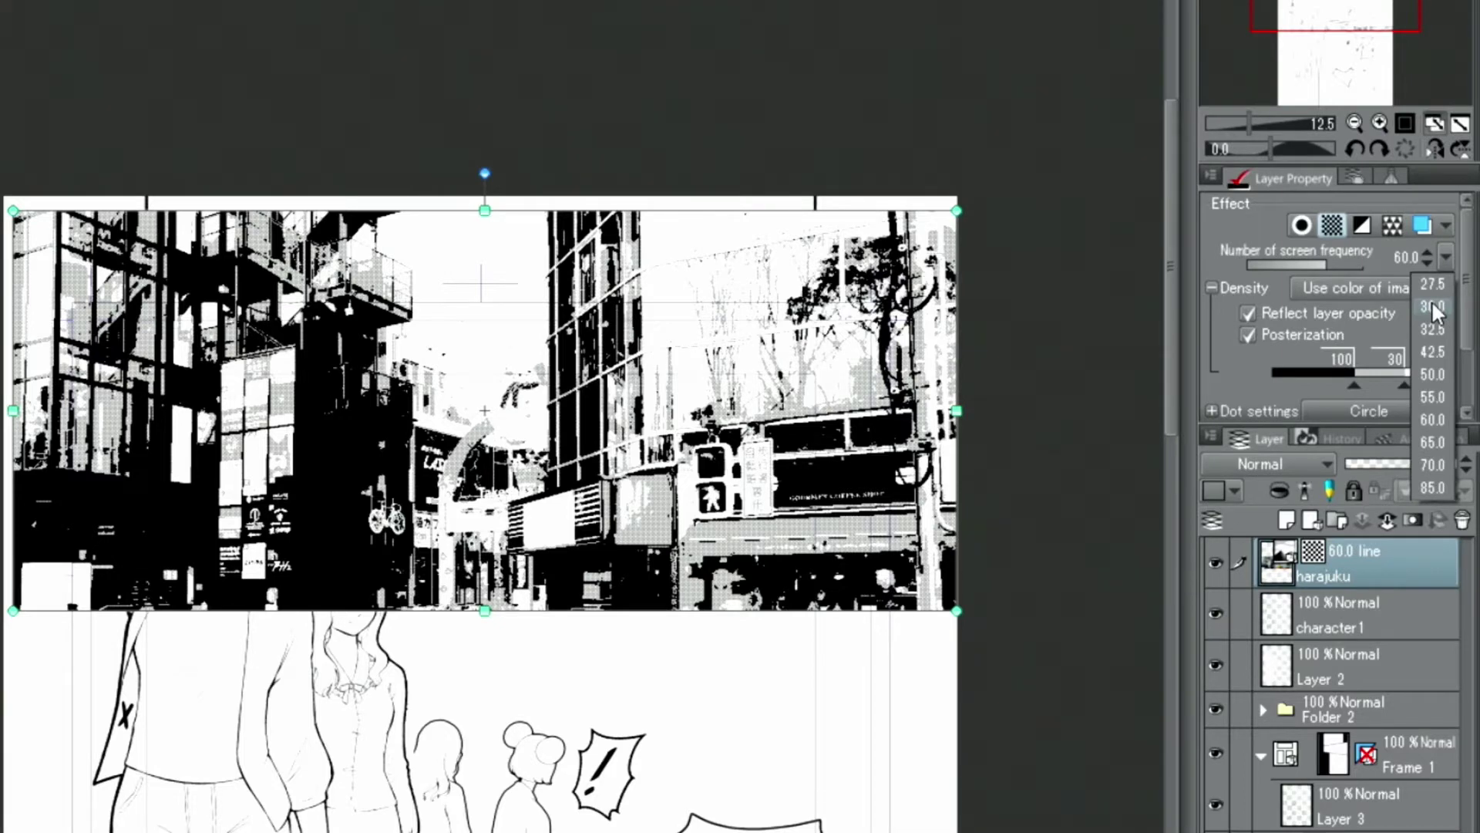
pyautogui.click(1432, 307)
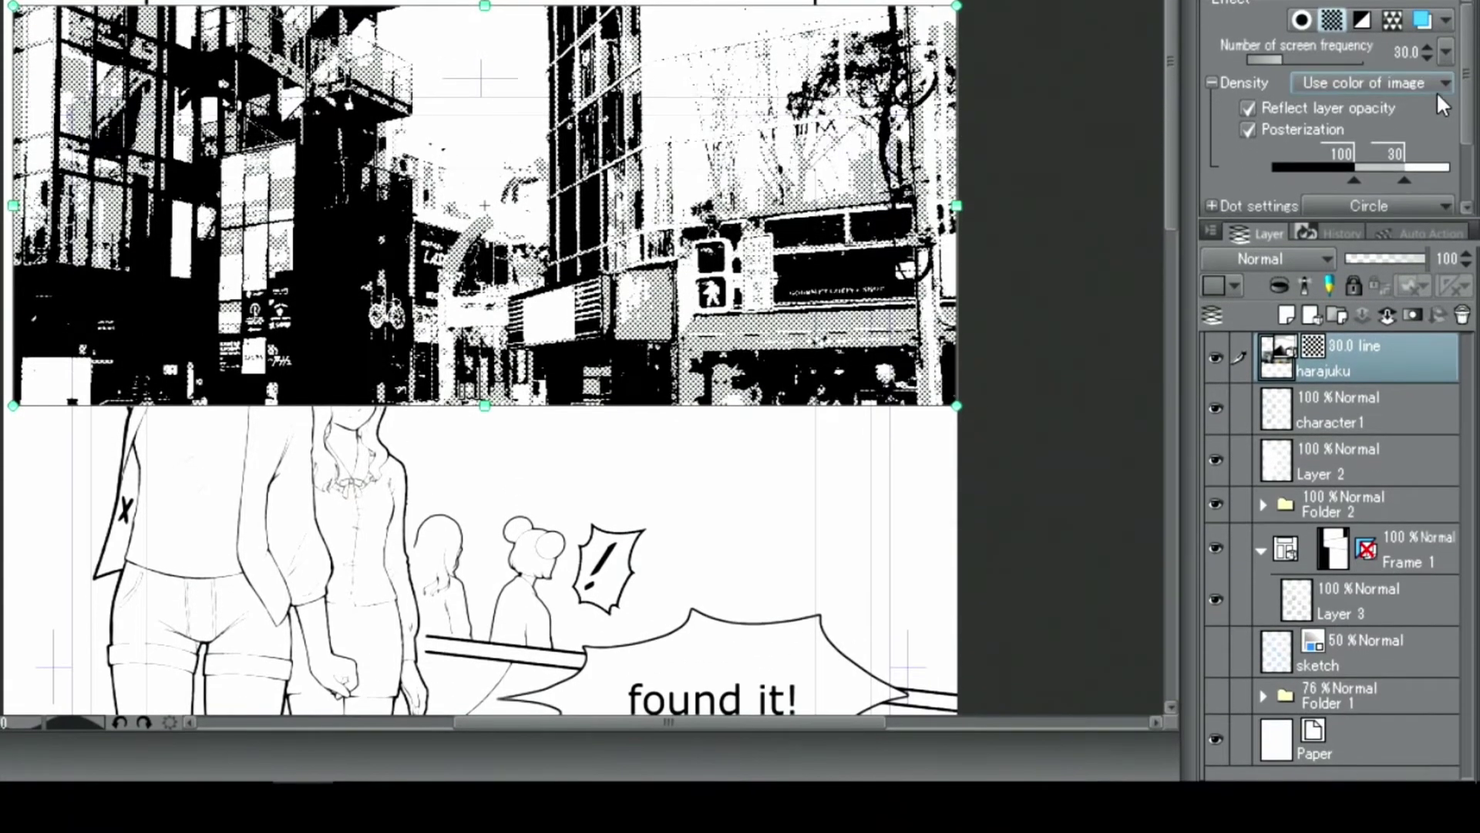
pyautogui.moveTo(1393, 353); pyautogui.dragTo(1357, 568)
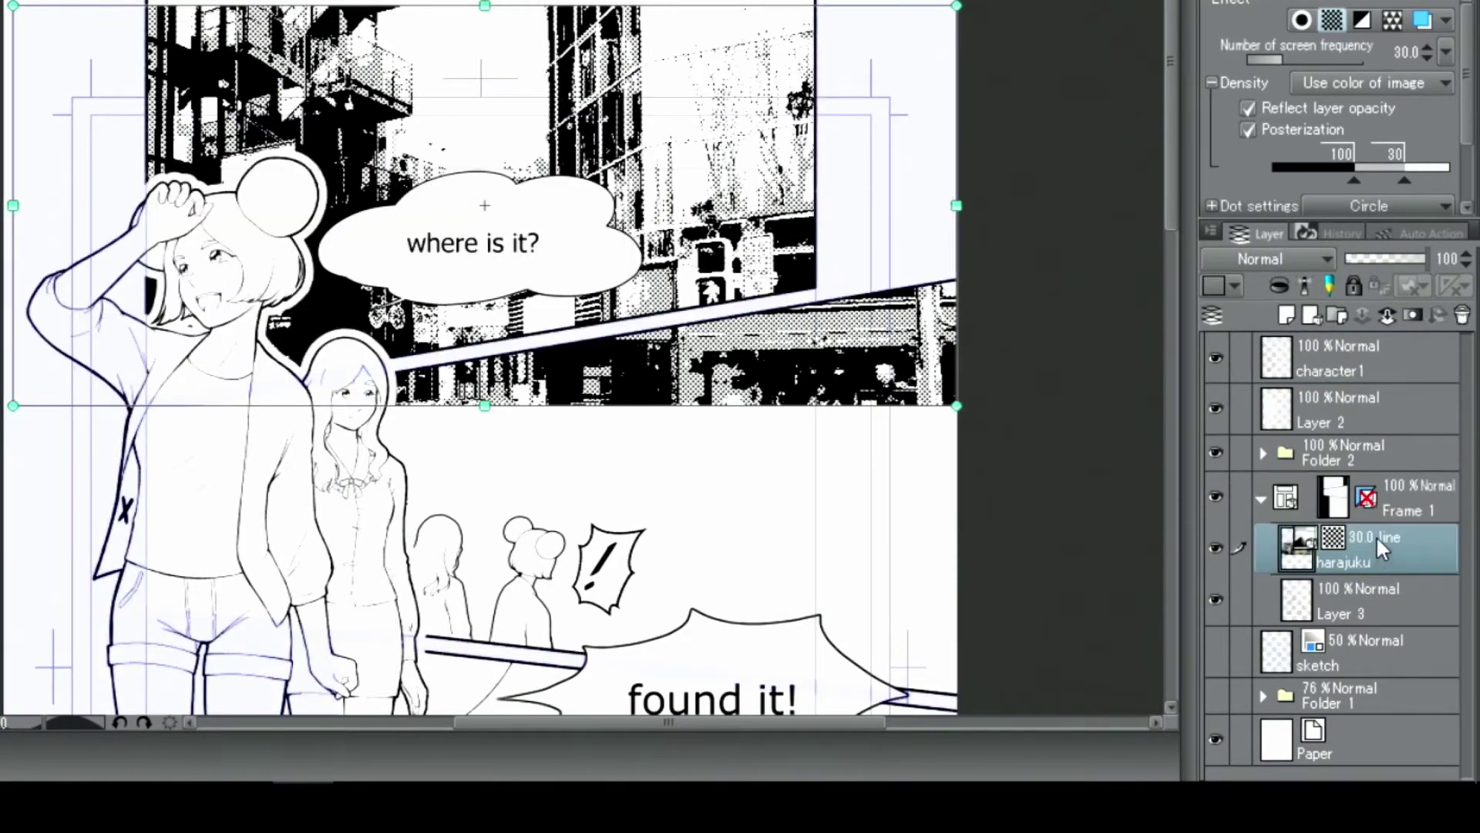
pyautogui.moveTo(719, 154)
pyautogui.mouseDown()
pyautogui.moveTo(751, 67)
pyautogui.moveTo(777, 69)
pyautogui.mouseUp()
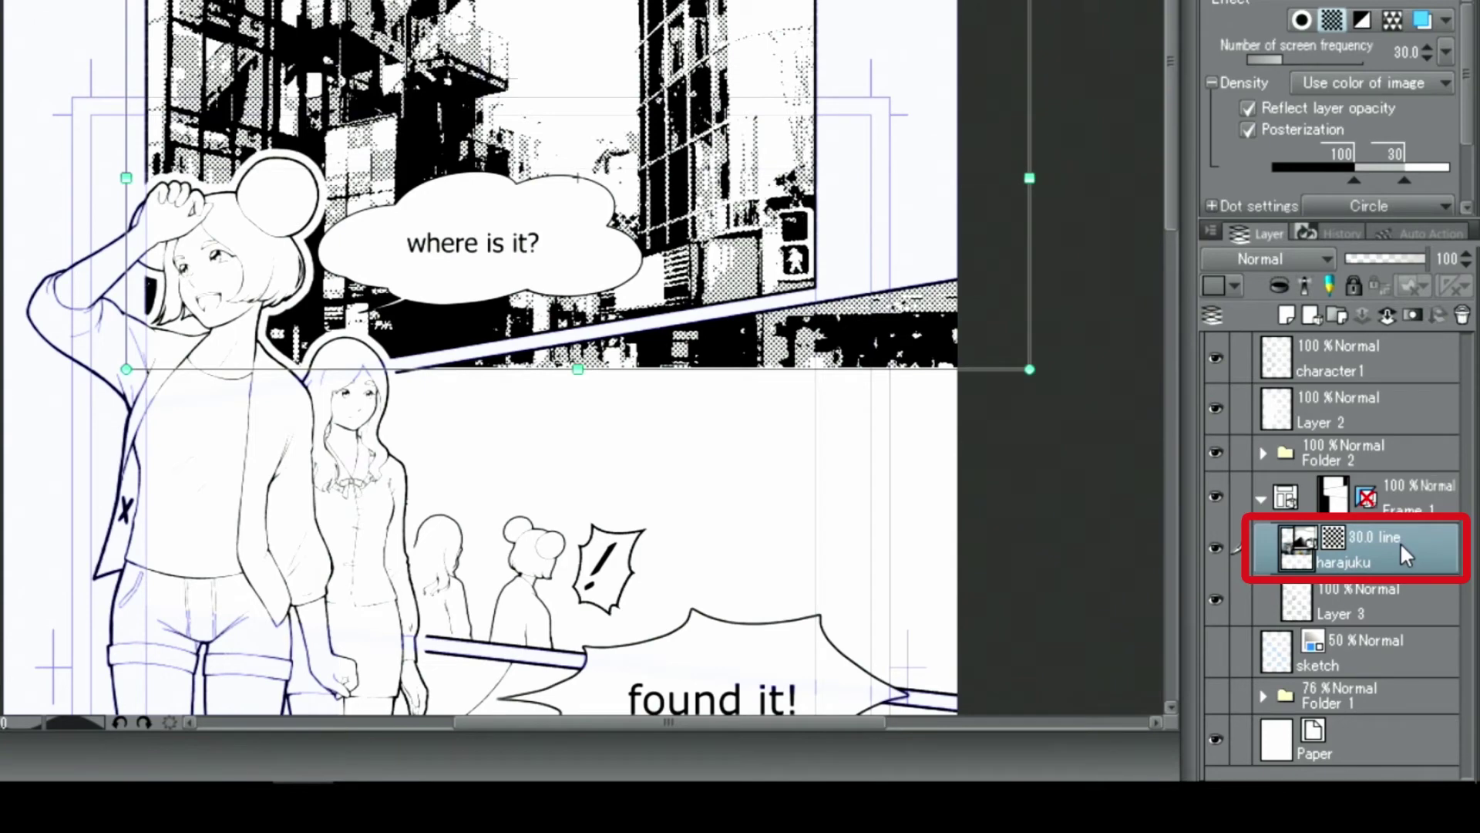
# Add a layer mask and erase the dark halftone strip below the top panel's diagonal border.
pyautogui.click(1412, 316)
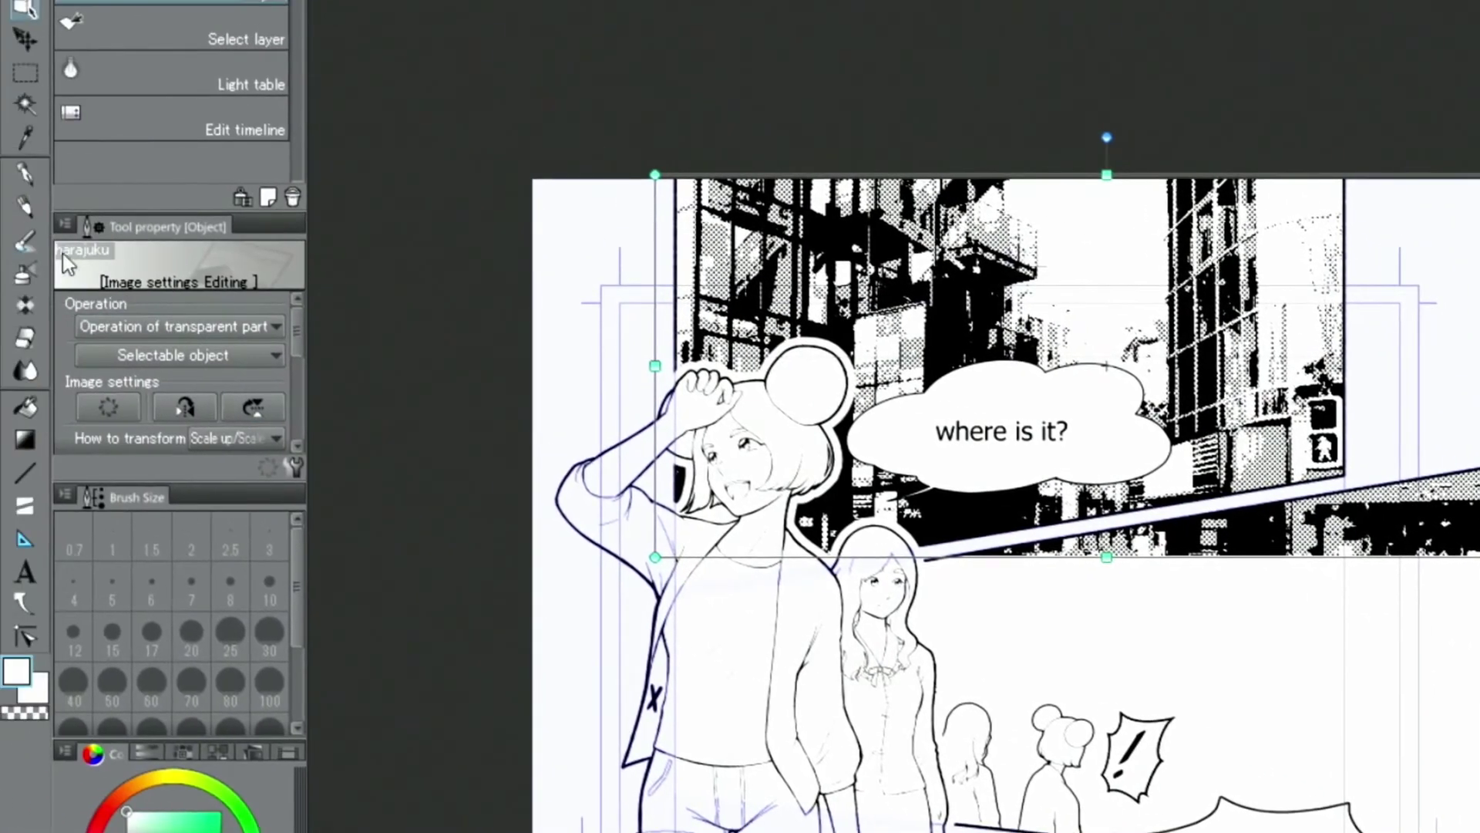
pyautogui.click(27, 343)
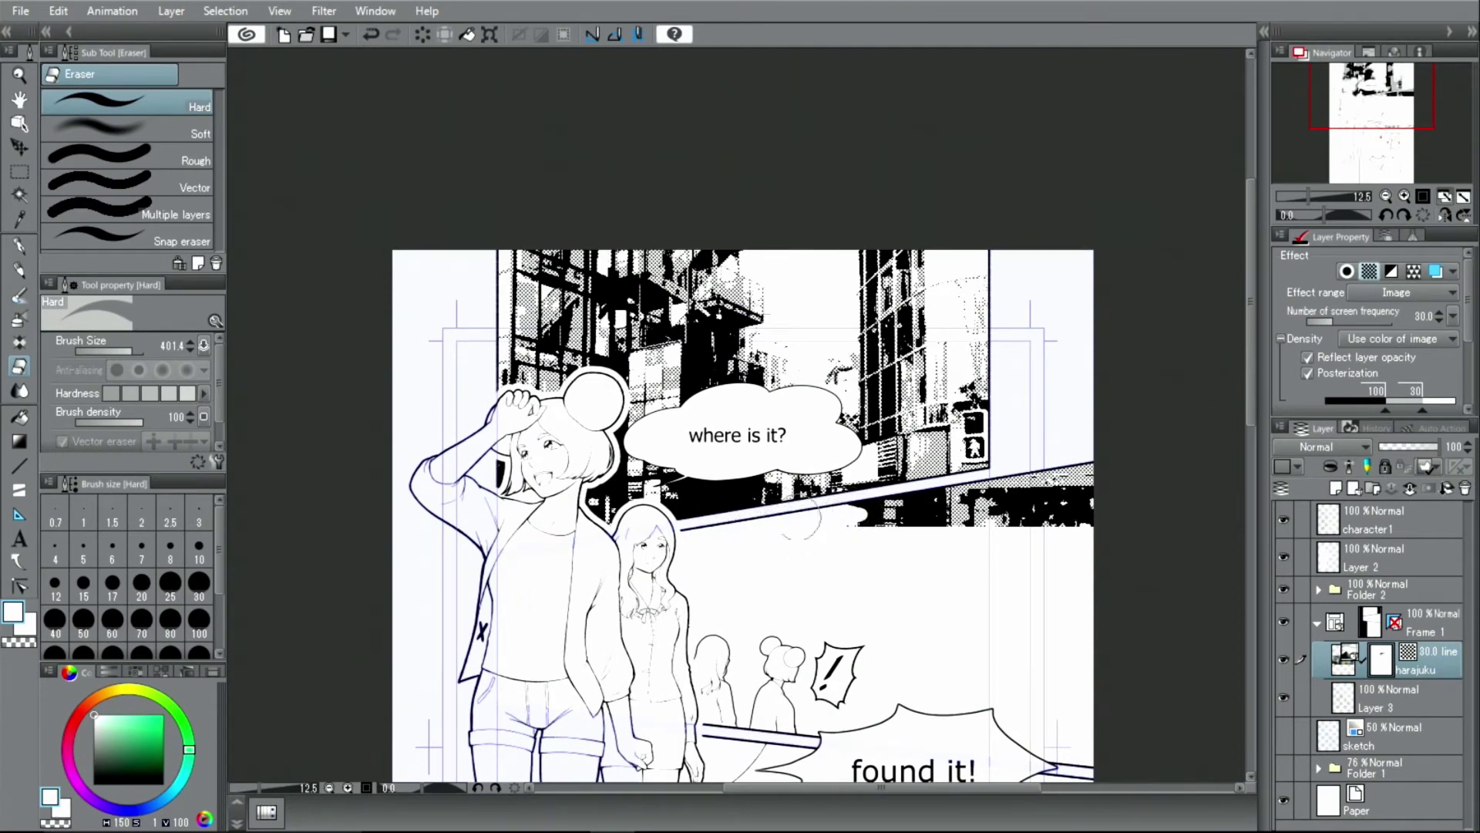
pyautogui.moveTo(917, 509)
pyautogui.mouseDown()
pyautogui.moveTo(963, 505)
pyautogui.moveTo(934, 499)
pyautogui.moveTo(962, 528)
pyautogui.moveTo(987, 499)
pyautogui.moveTo(1007, 525)
pyautogui.moveTo(1027, 506)
pyautogui.moveTo(1006, 486)
pyautogui.moveTo(1028, 478)
pyautogui.moveTo(1043, 550)
pyautogui.moveTo(1090, 522)
pyautogui.mouseUp()
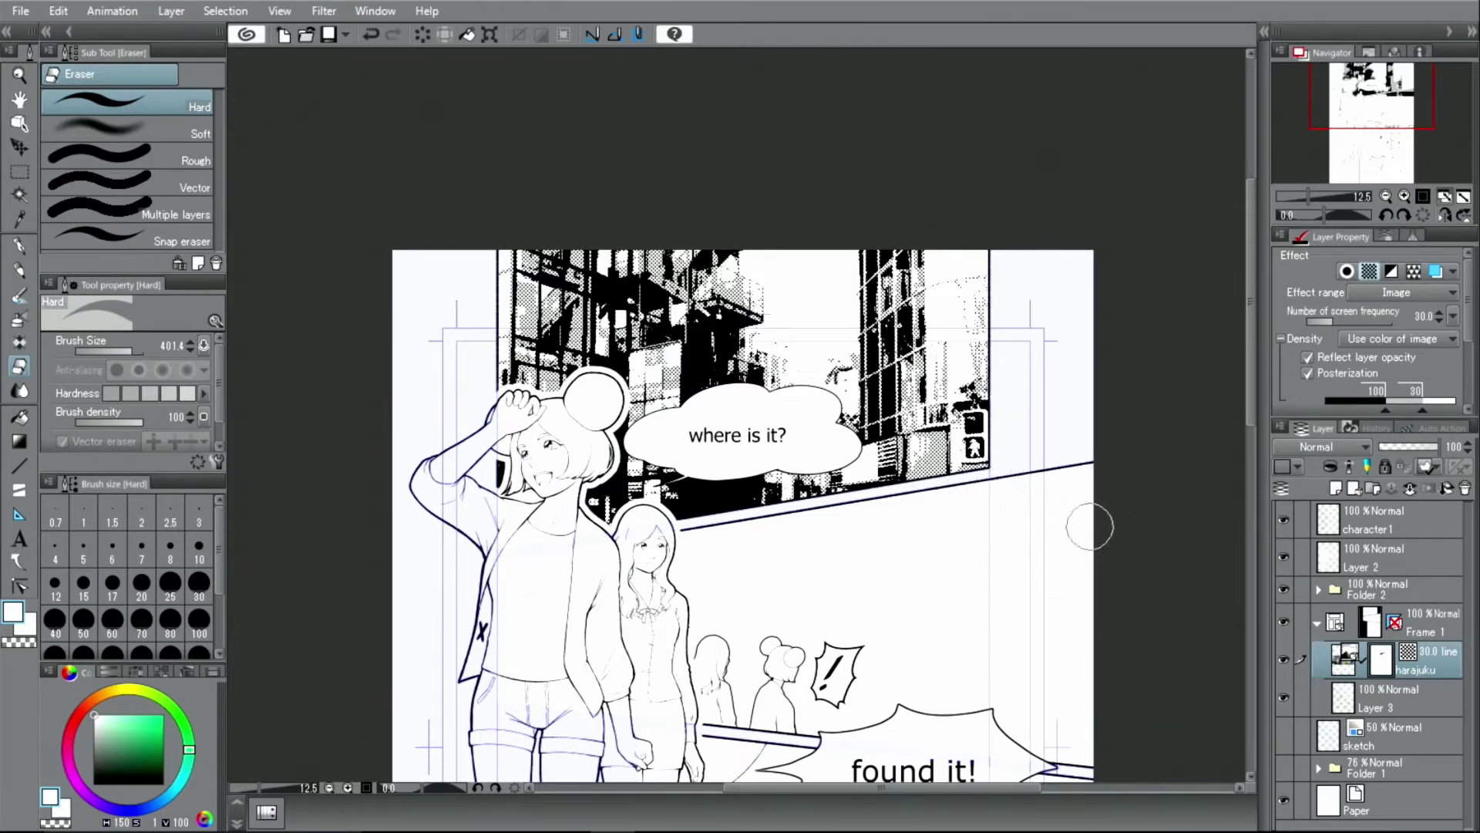
pyautogui.click(1464, 197)
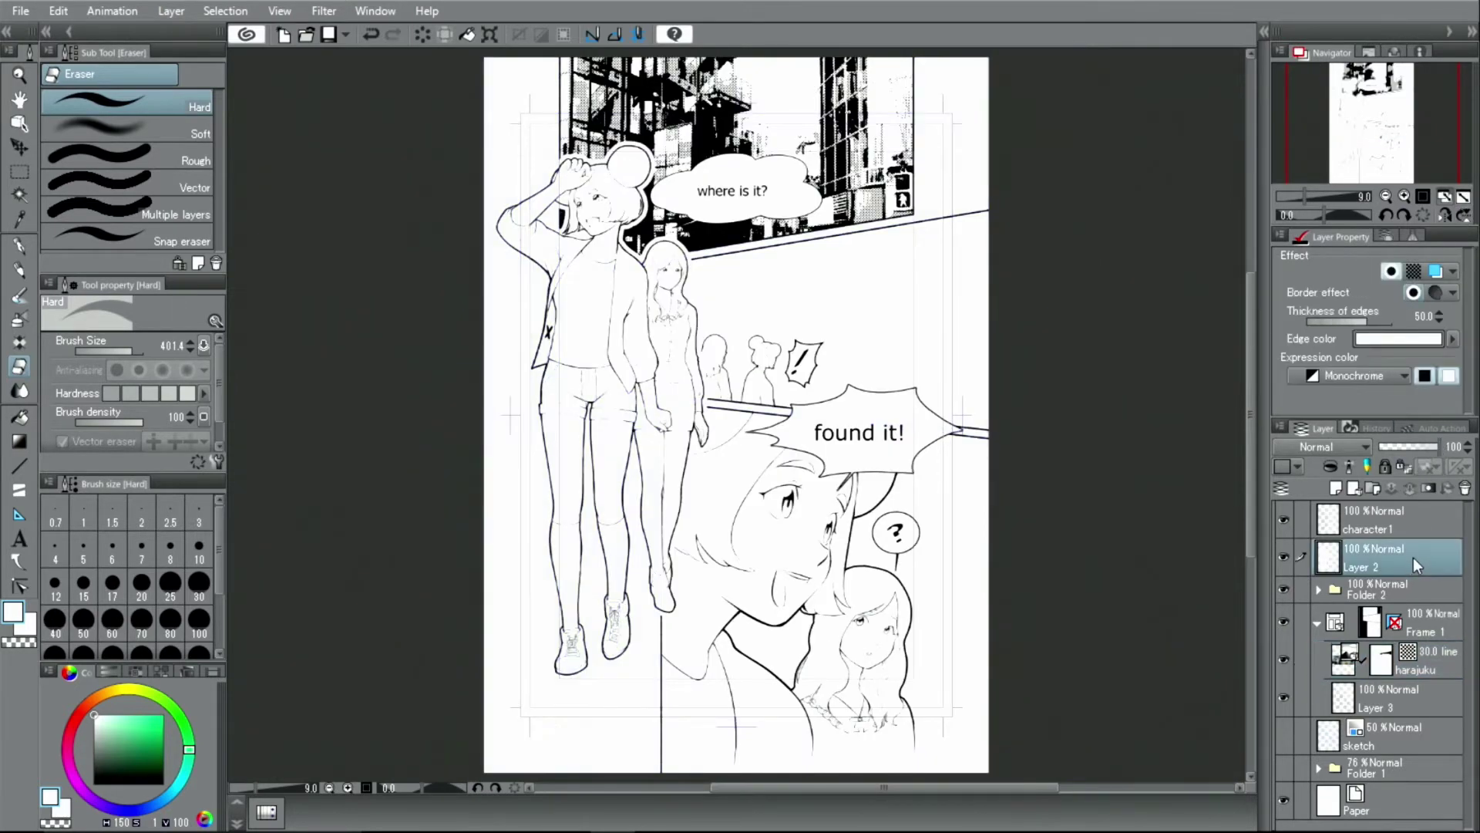
pyautogui.click(1409, 532)
# Show the 3D category of the Material palette and select the Car (sedan) A model.
pyautogui.press('o')
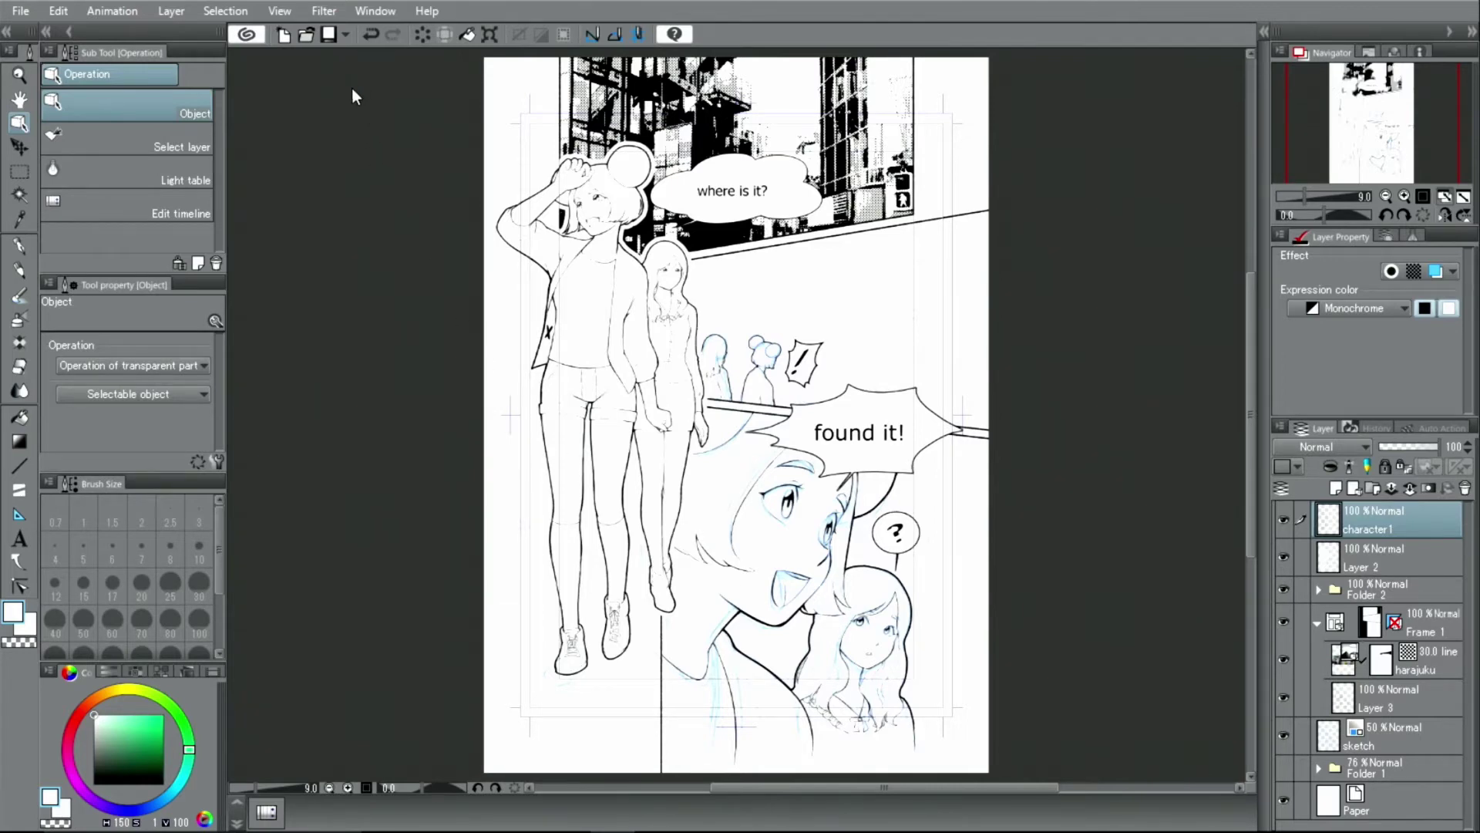
pyautogui.click(364, 13)
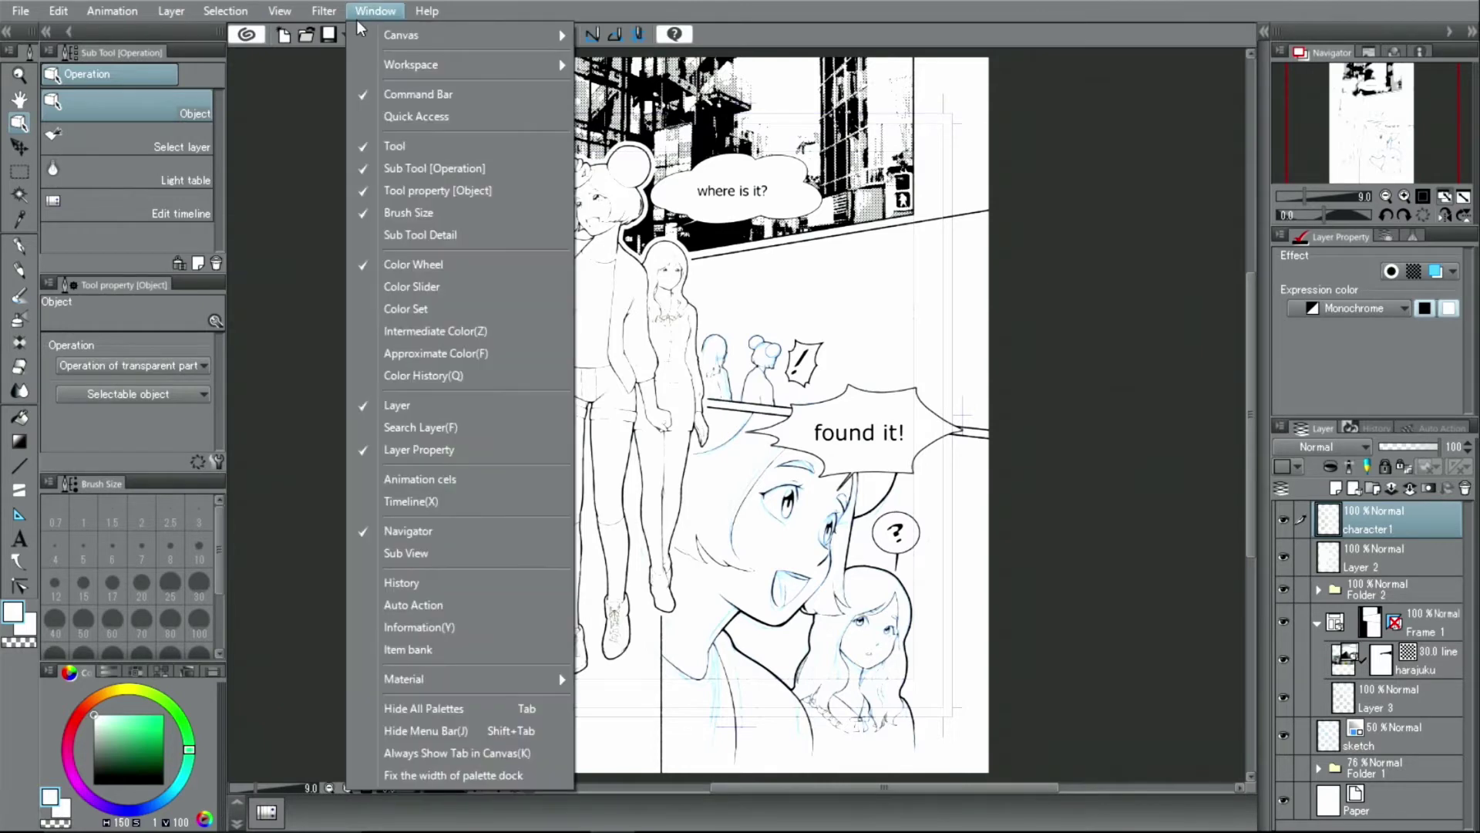
pyautogui.moveTo(470, 679)
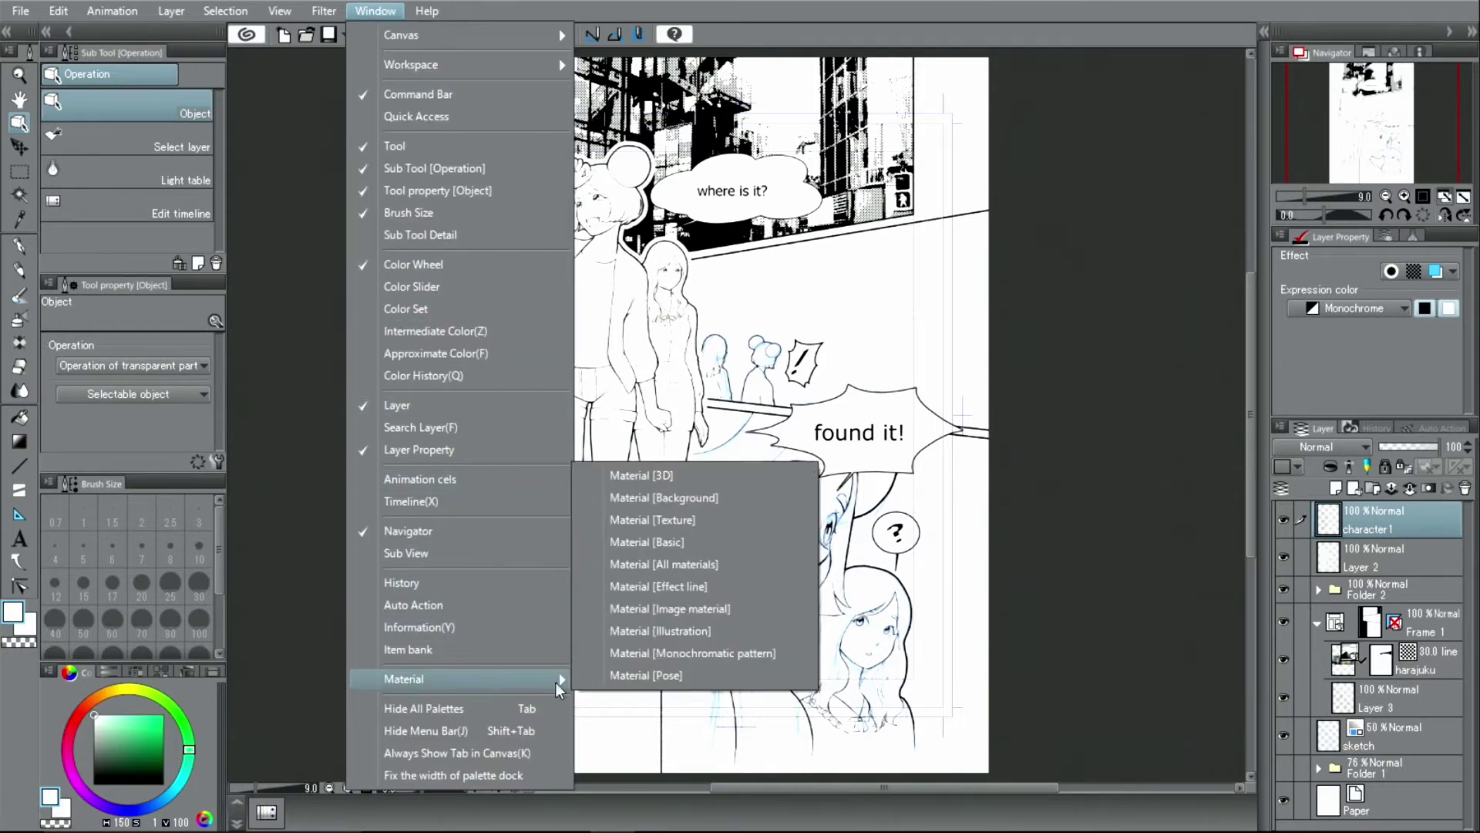
pyautogui.click(644, 563)
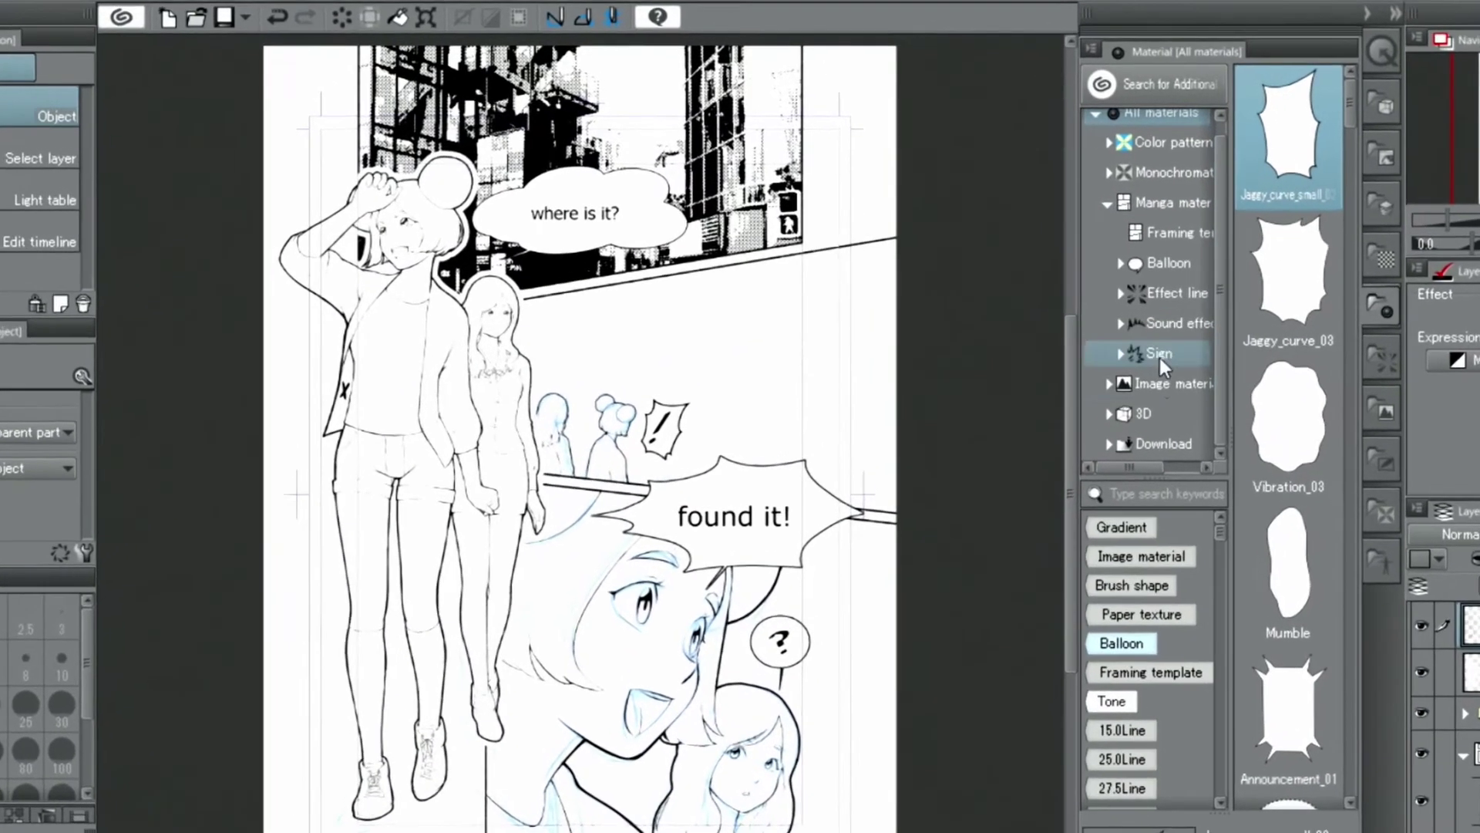
pyautogui.click(1079, 363)
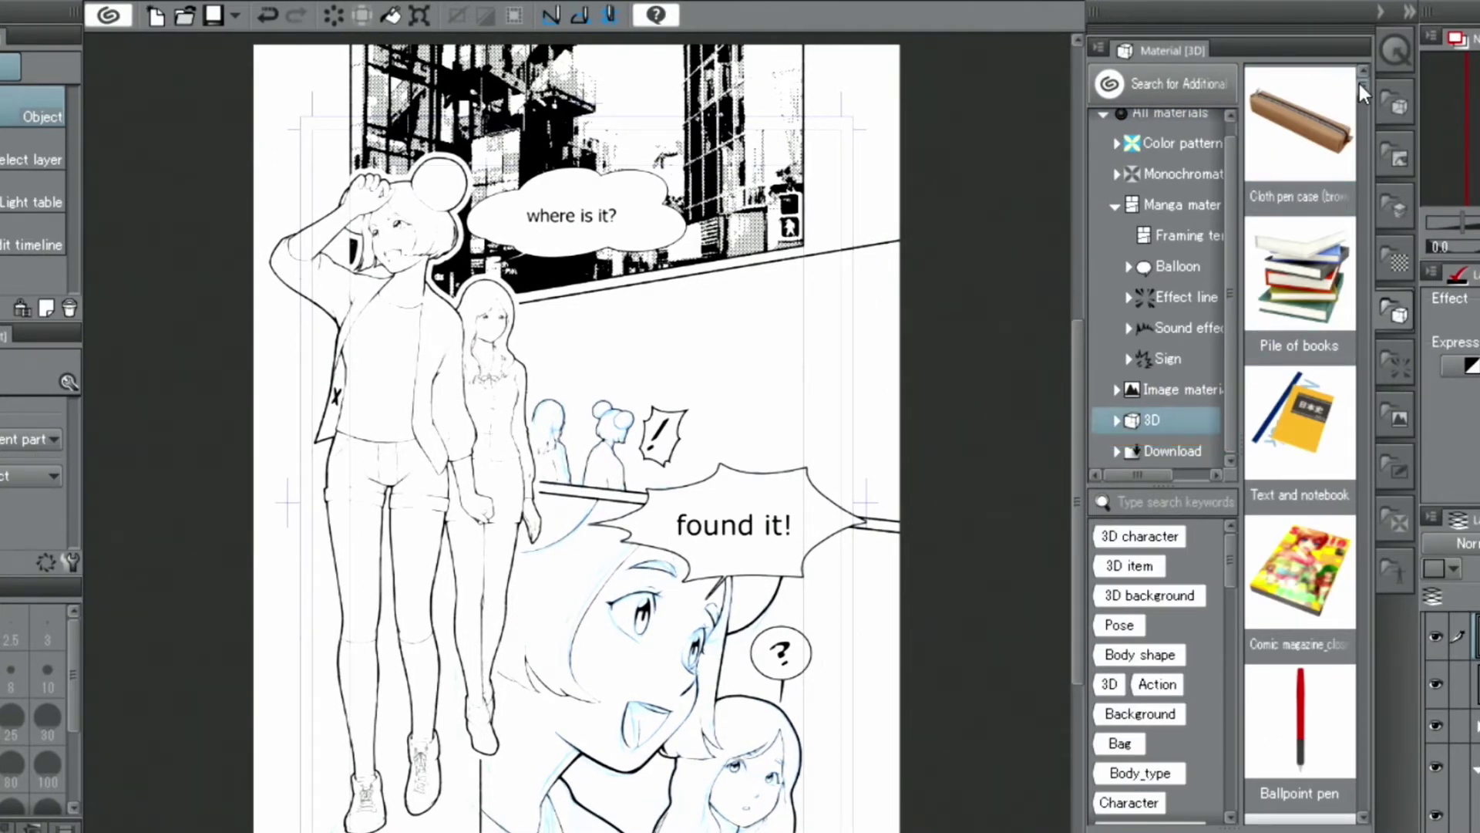
pyautogui.moveTo(1358, 80); pyautogui.dragTo(1362, 145)
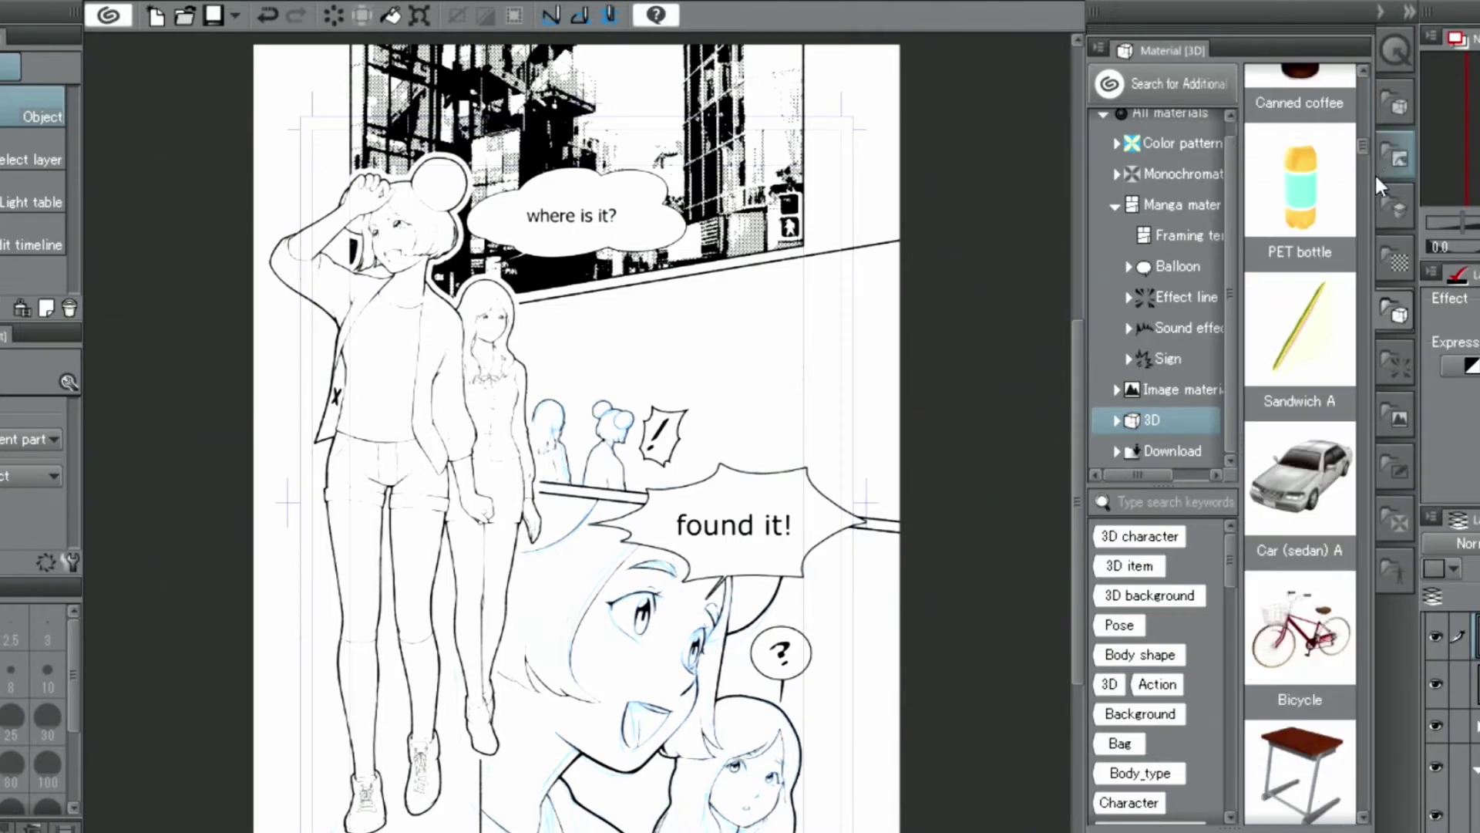
pyautogui.click(1294, 505)
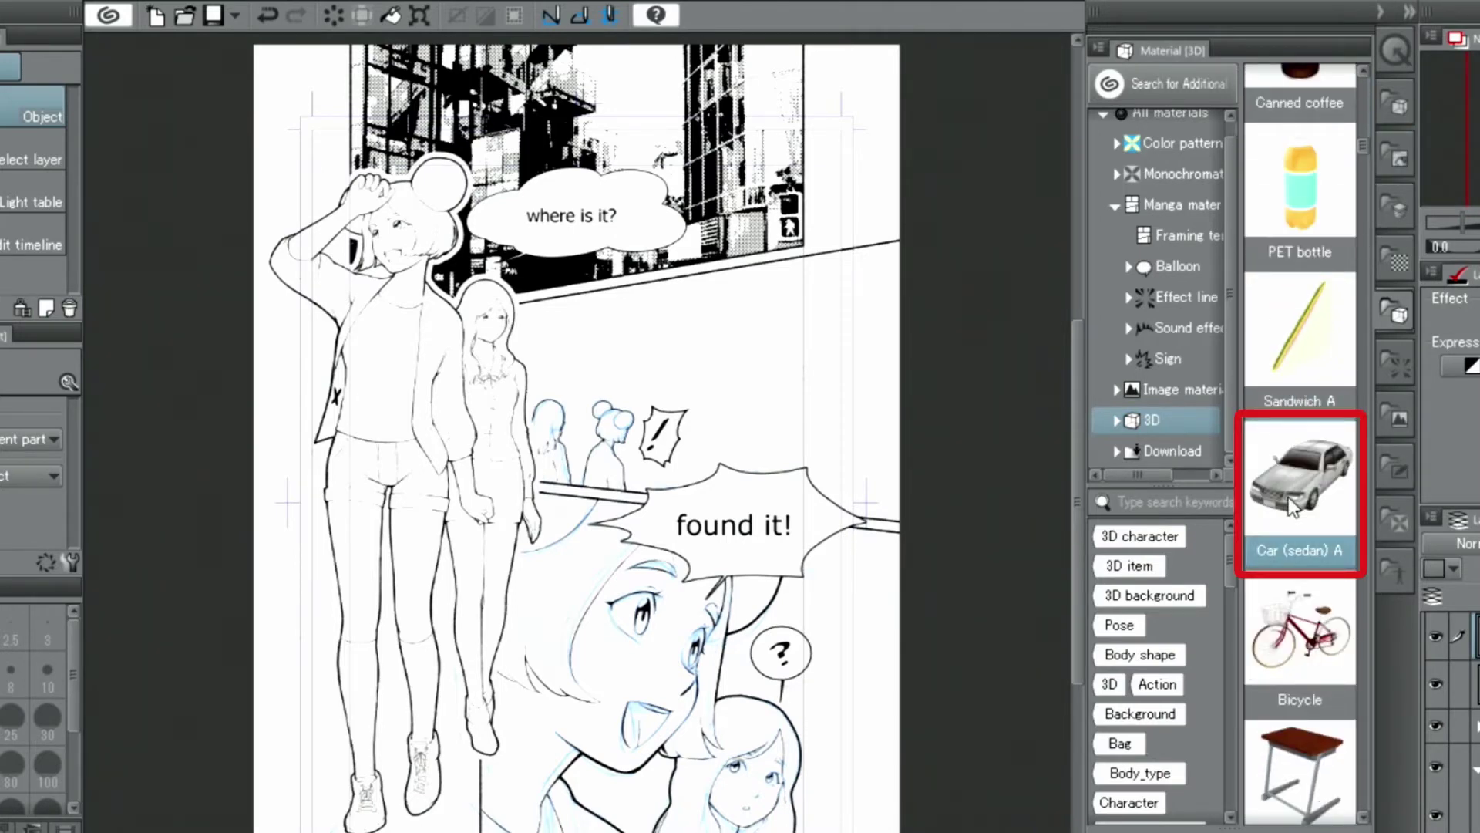
# Drop Car (sedan) A into the middle panel, dolly the camera back, and rotate it to a front three-quarter view.
pyautogui.moveTo(1289, 496); pyautogui.dragTo(687, 415)
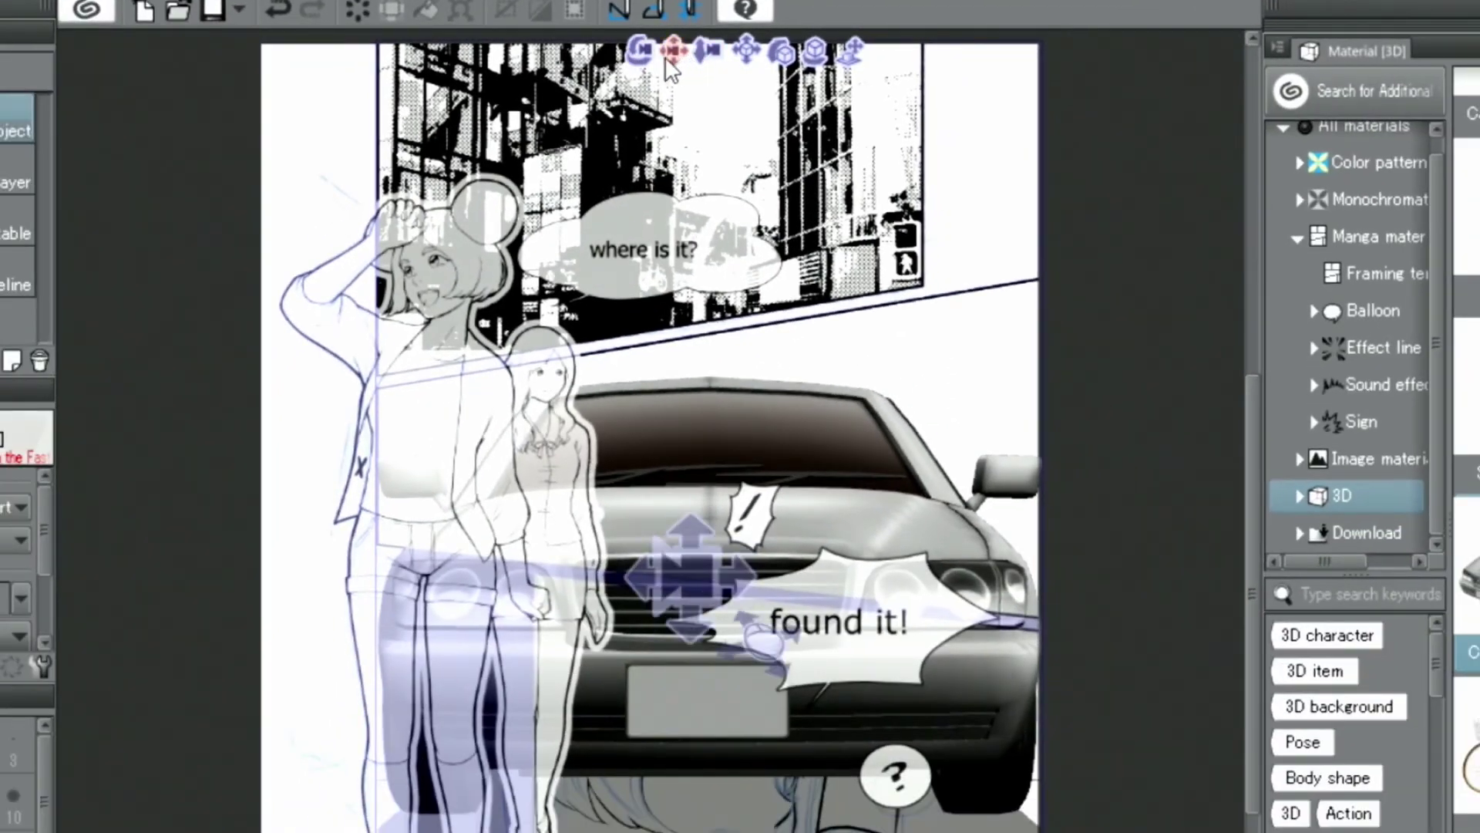
pyautogui.moveTo(707, 51); pyautogui.dragTo(696, 7)
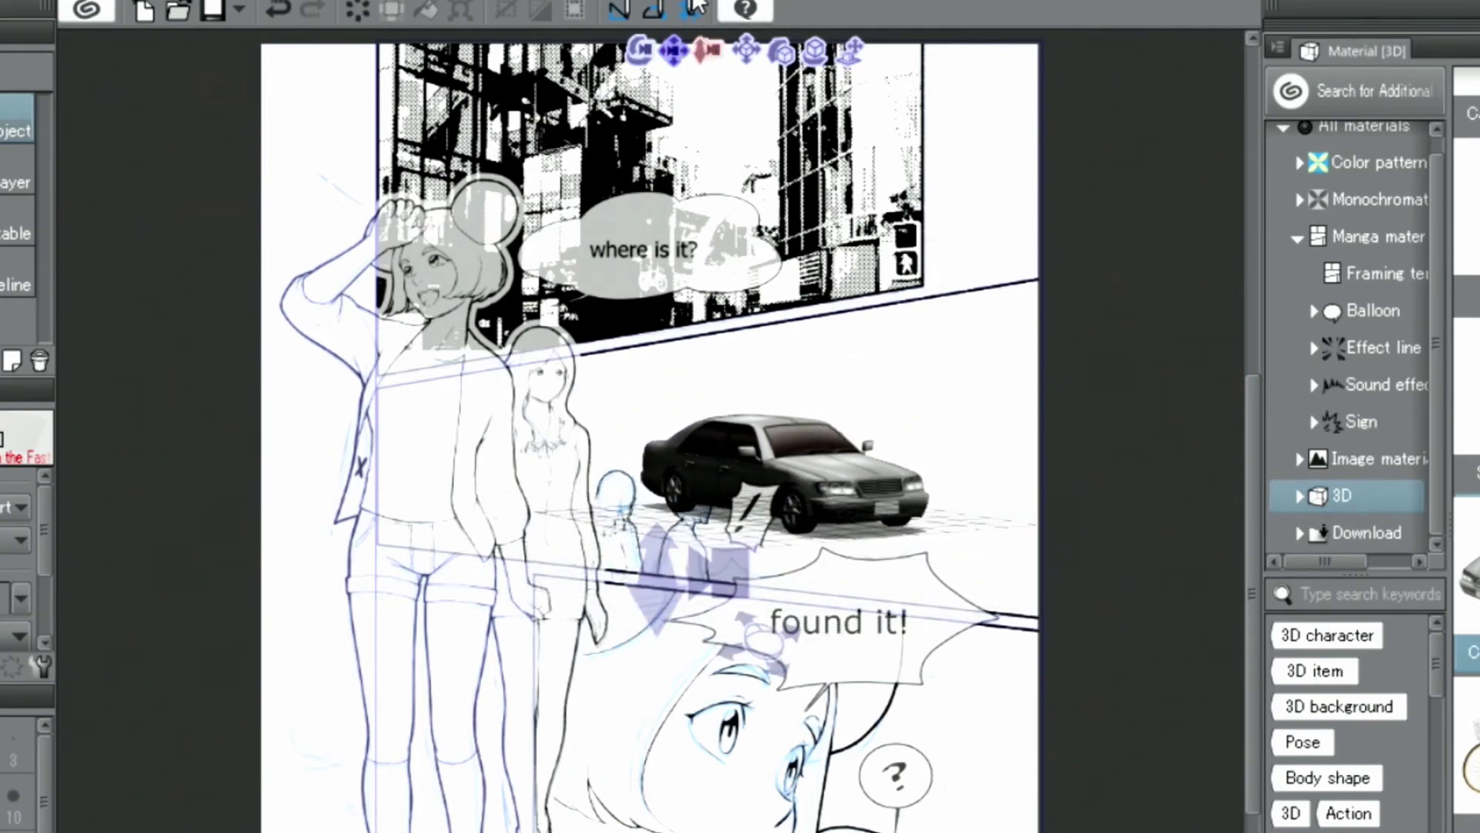
pyautogui.moveTo(640, 50); pyautogui.dragTo(680, 35)
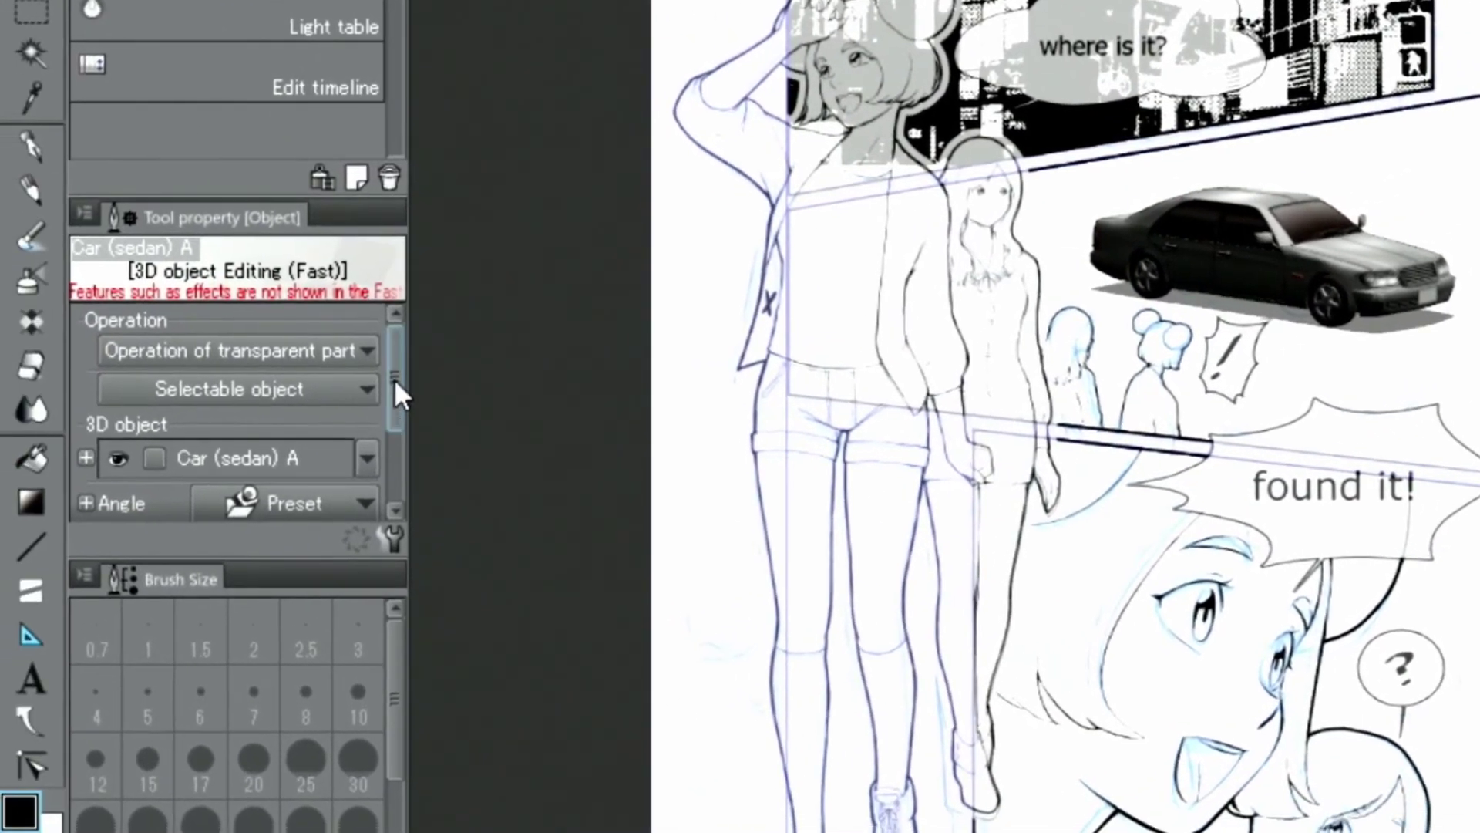
# Set the car's display quality to Normal and uncheck Apply light source.
pyautogui.moveTo(337, 402); pyautogui.dragTo(341, 488)
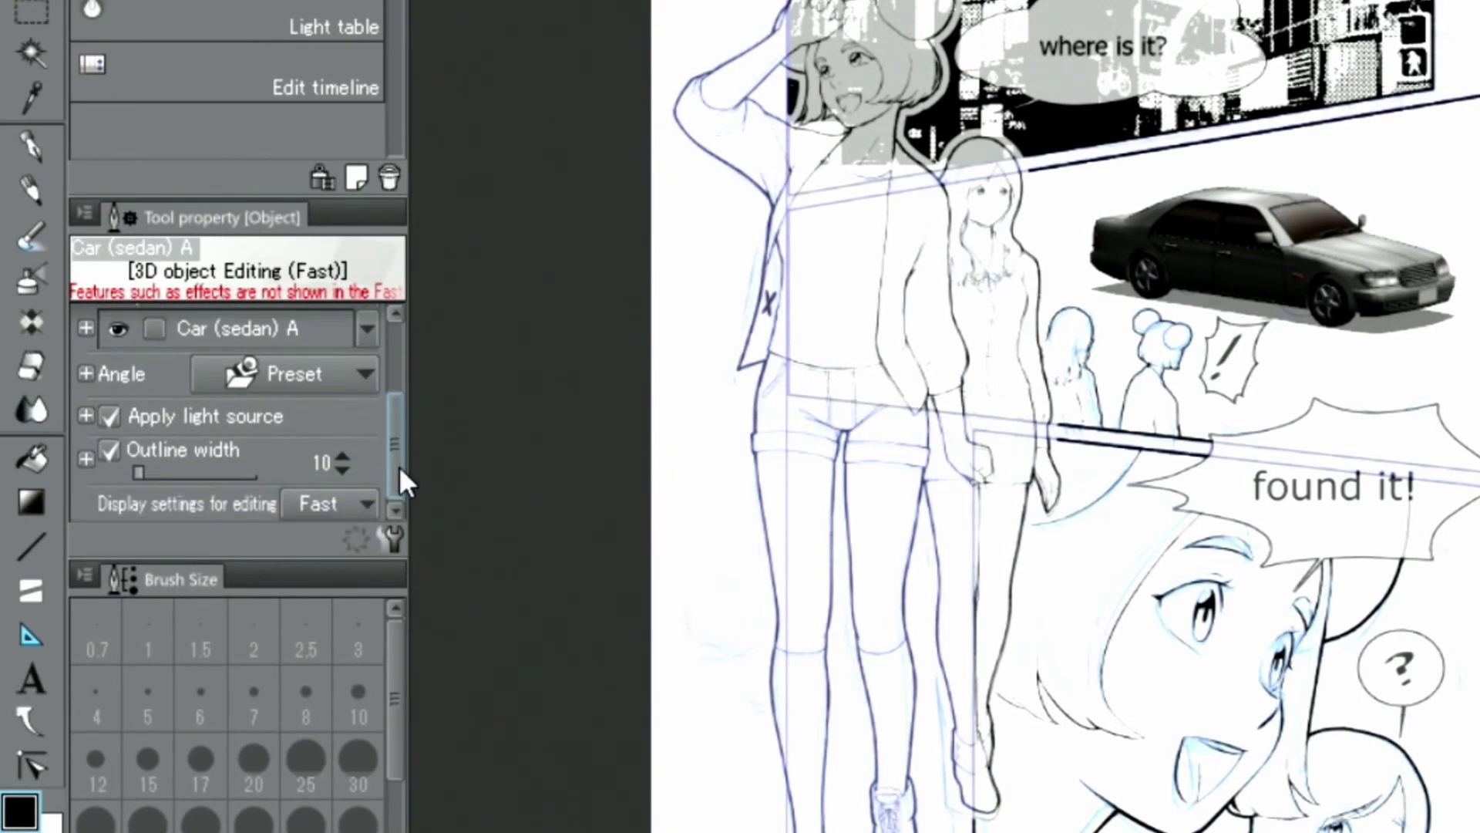
pyautogui.click(333, 503)
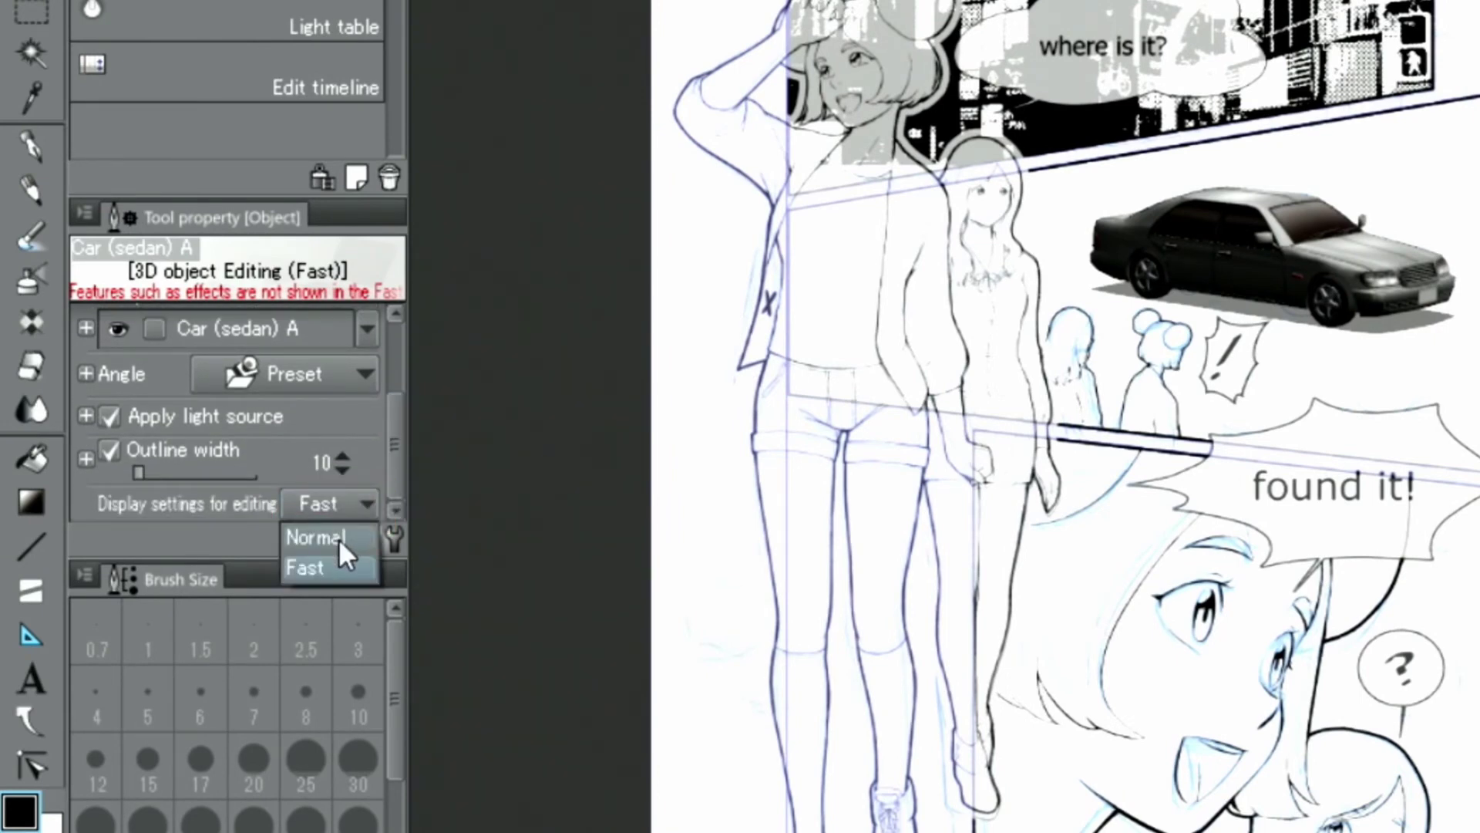
pyautogui.click(337, 537)
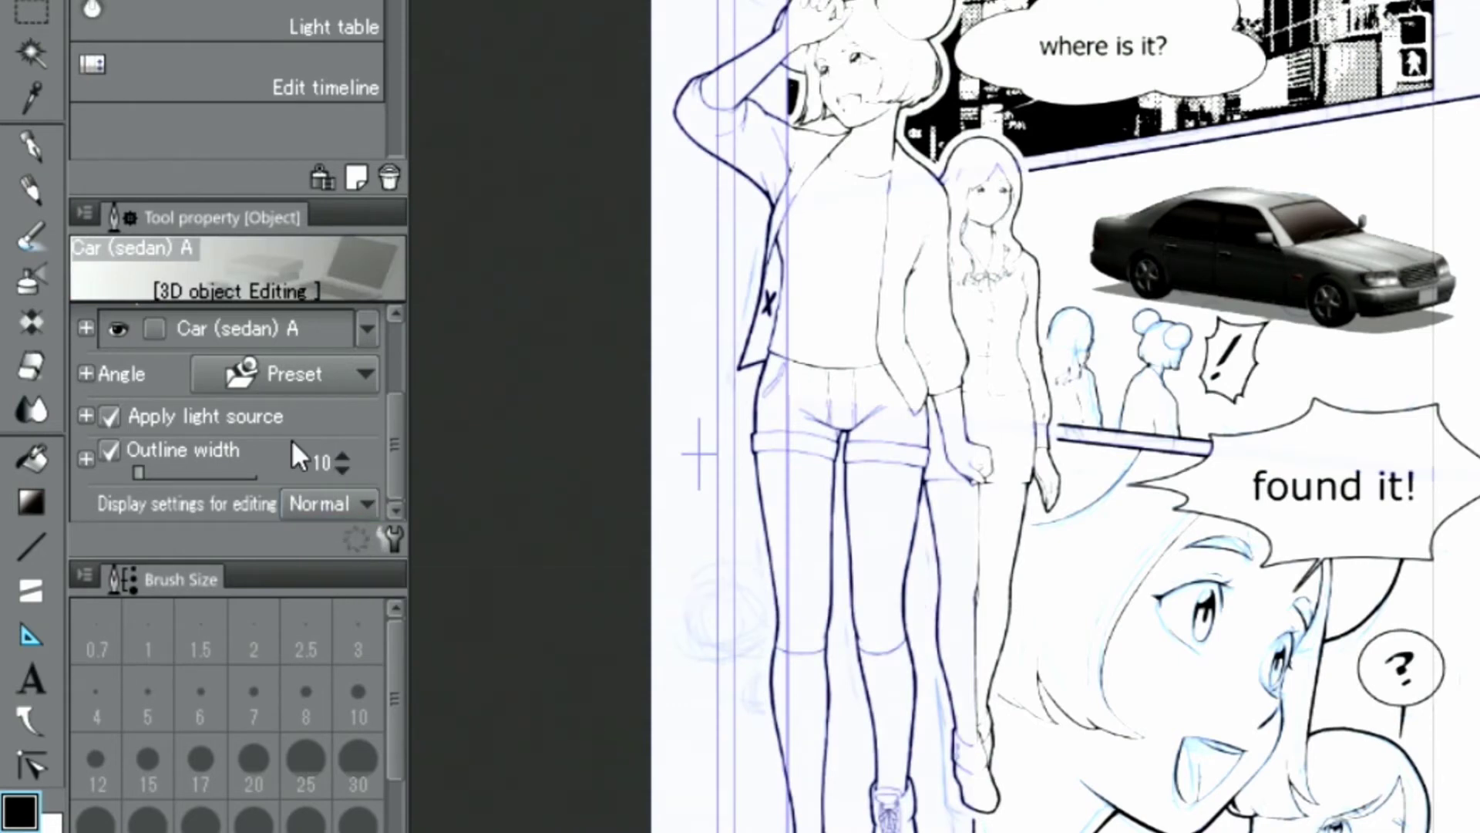
pyautogui.click(83, 415)
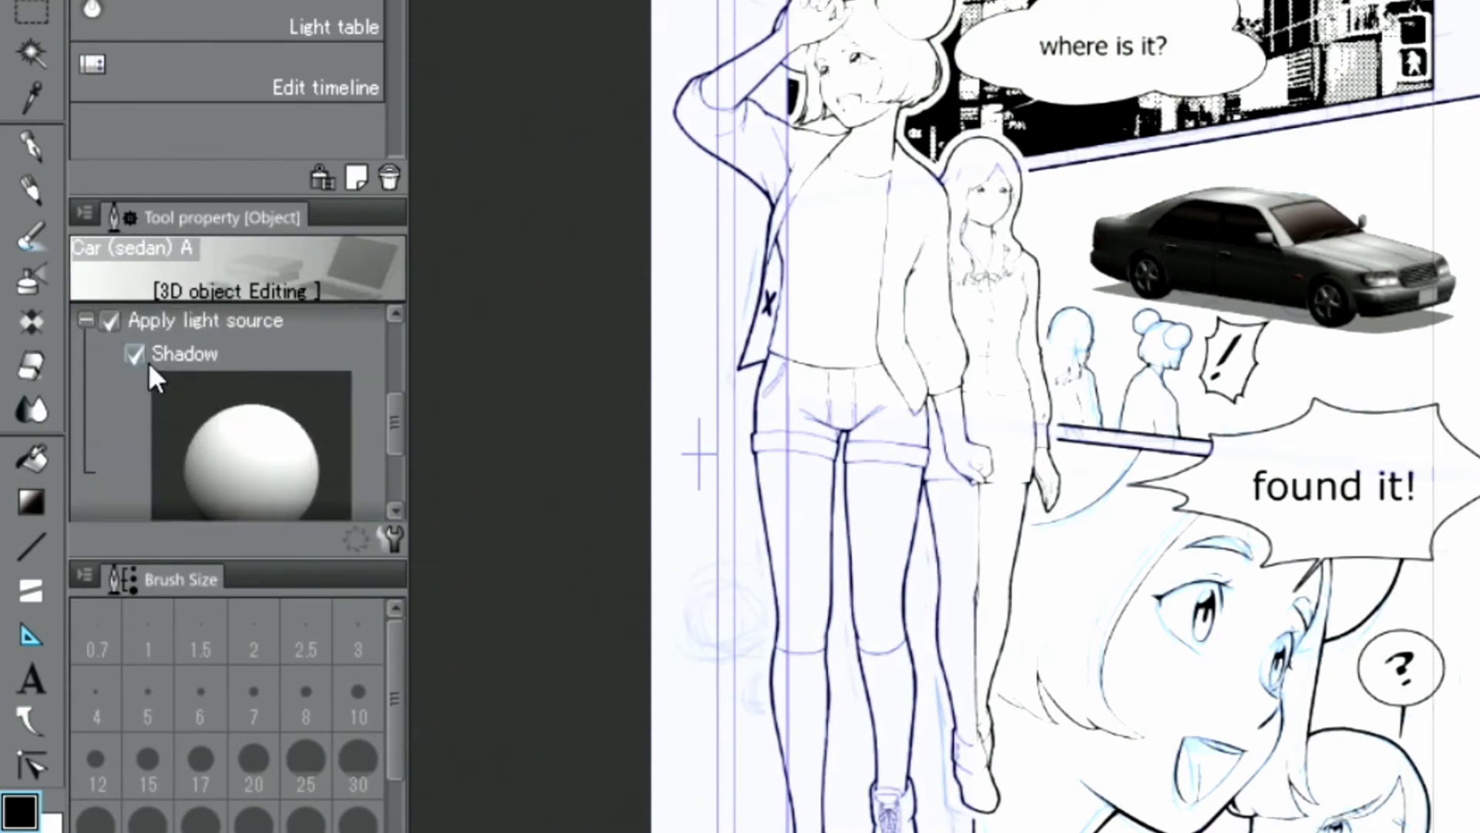
pyautogui.click(110, 320)
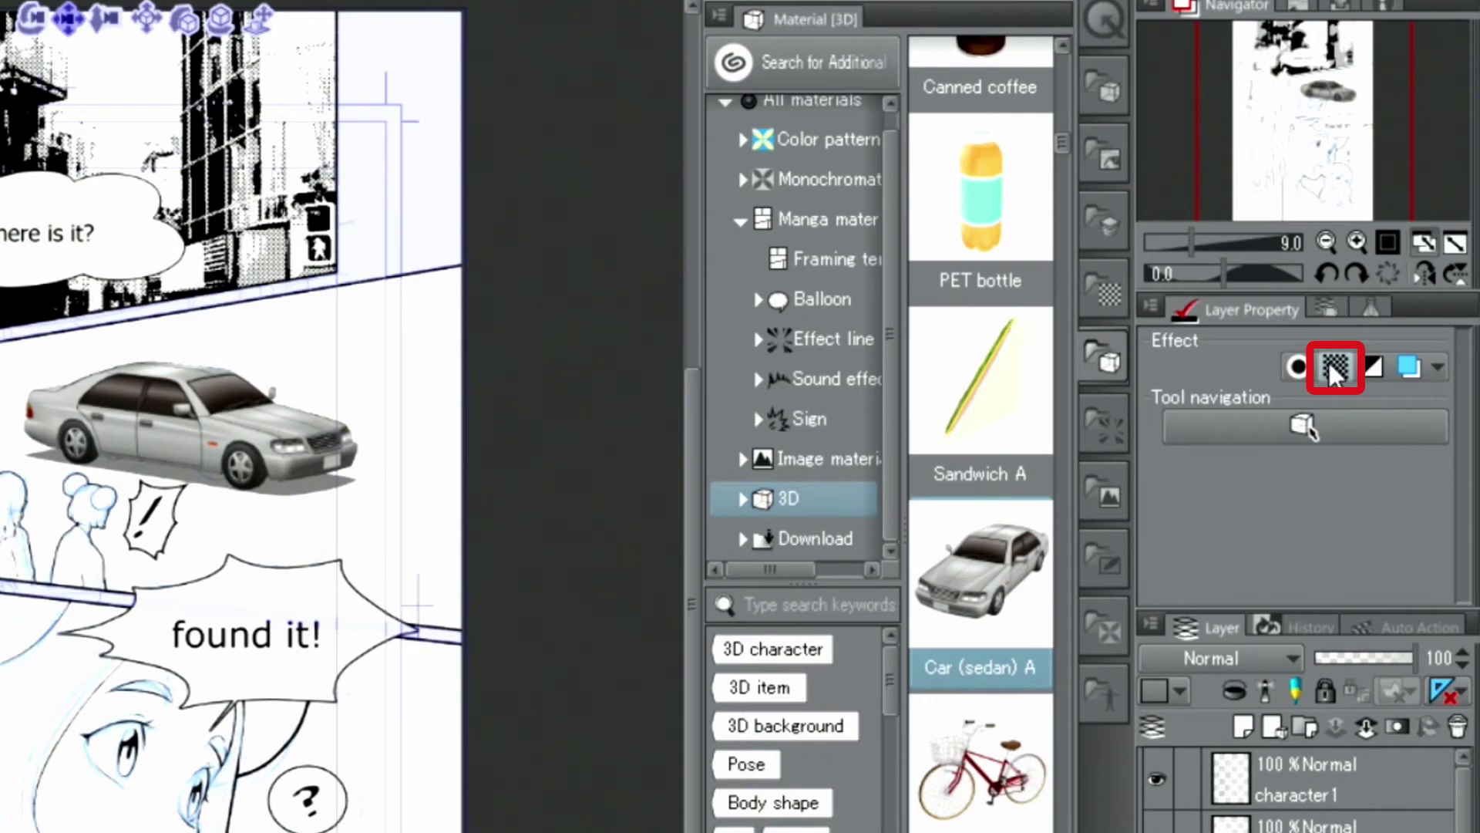
# Apply a halftone tone to the car, enable posterization, and shift the 50 and 30 levels.
pyautogui.click(1336, 373)
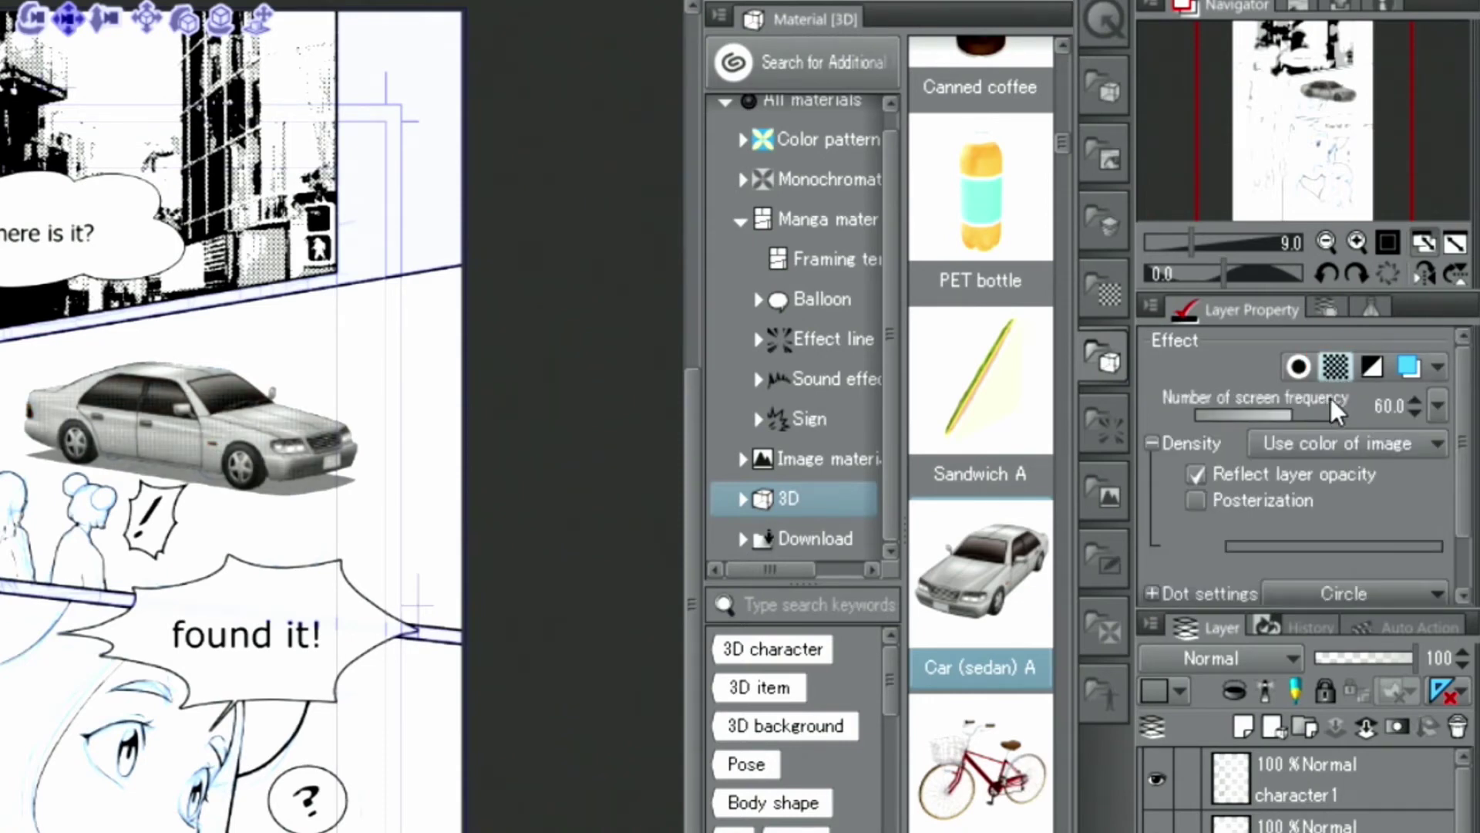
pyautogui.moveTo(1464, 423); pyautogui.dragTo(1467, 459)
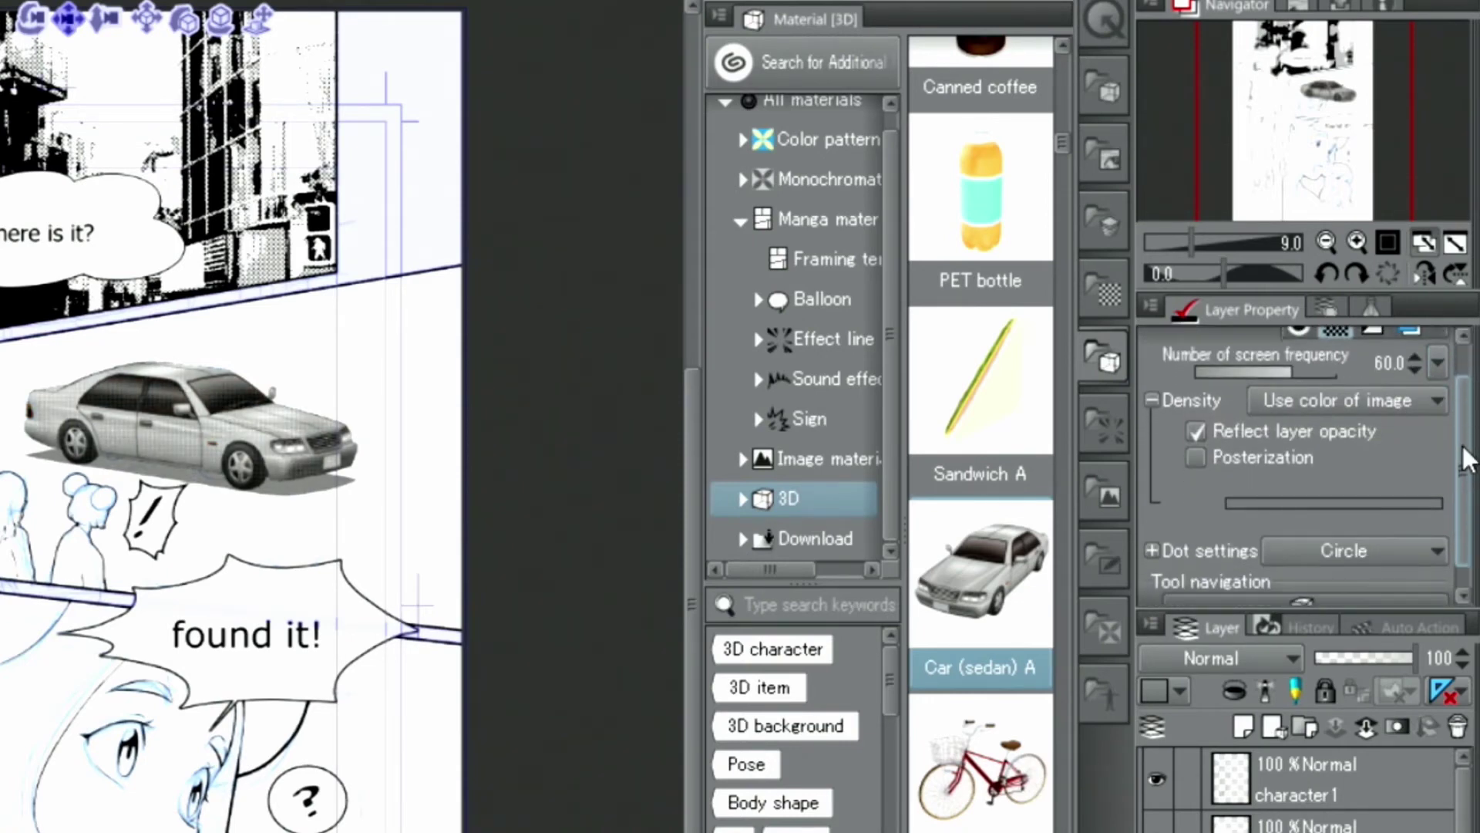
pyautogui.click(1196, 458)
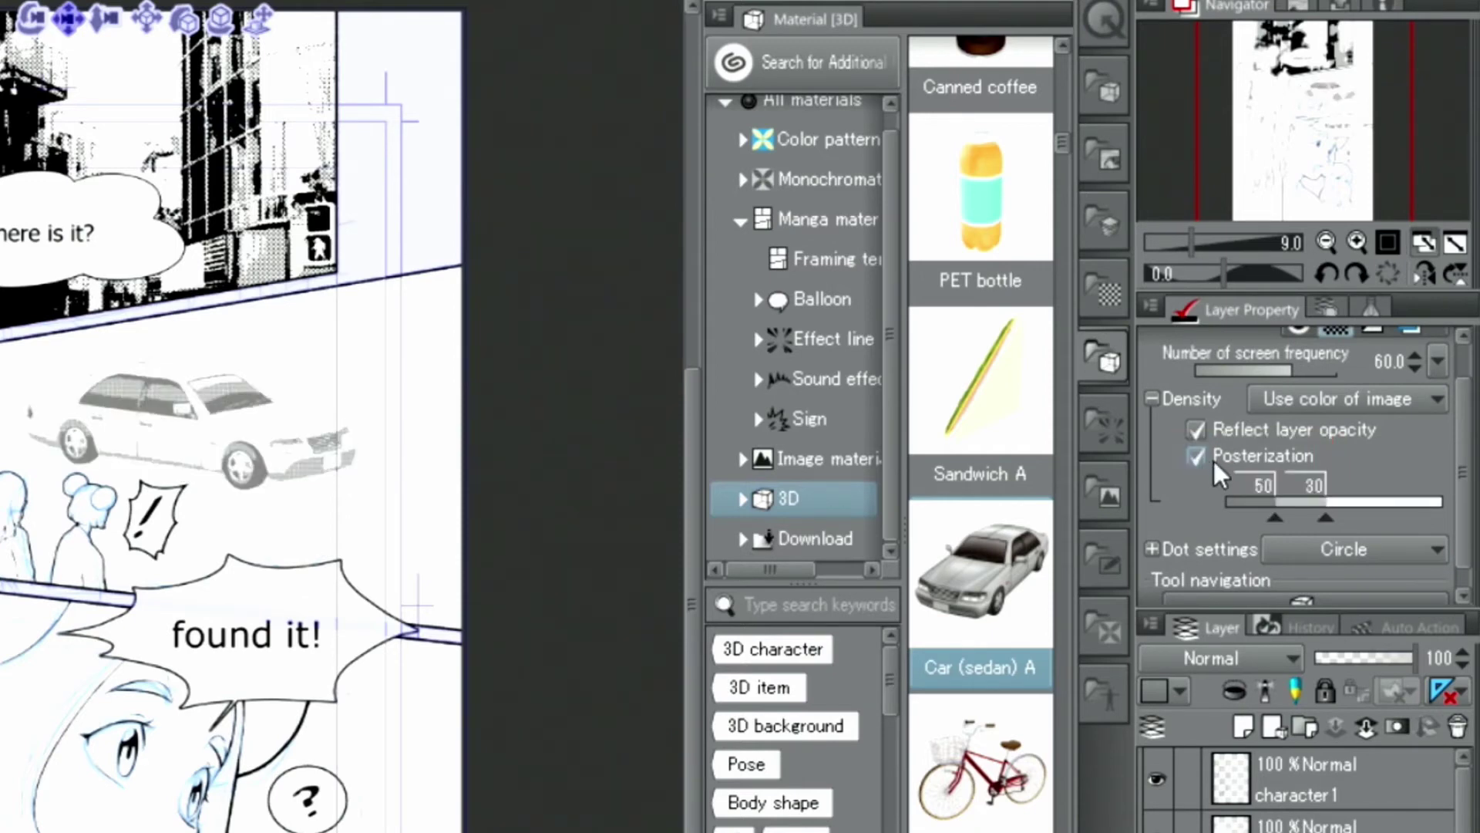
pyautogui.moveTo(1327, 521); pyautogui.dragTo(1373, 520)
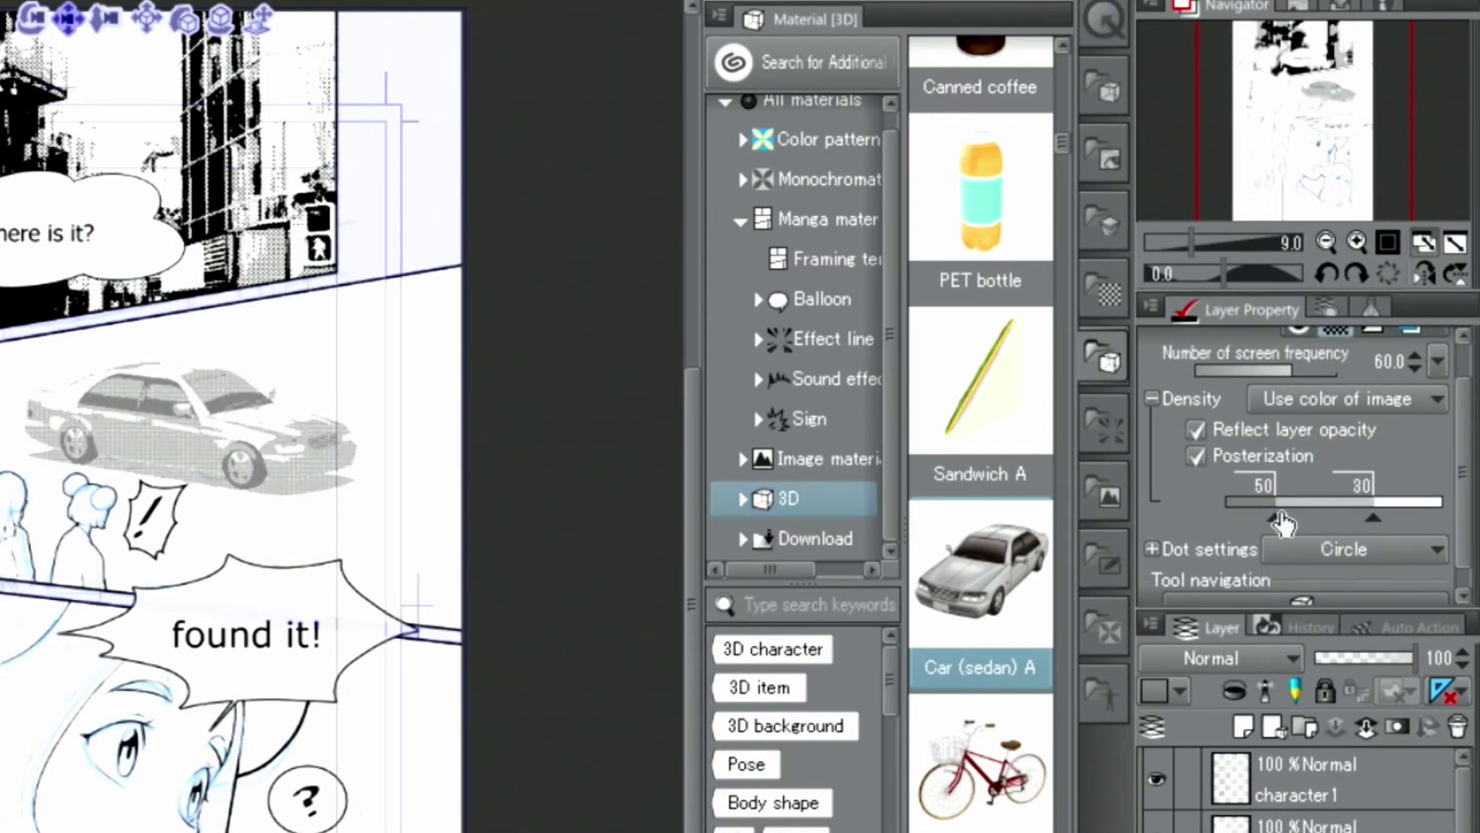
pyautogui.moveTo(1284, 526); pyautogui.dragTo(1332, 521)
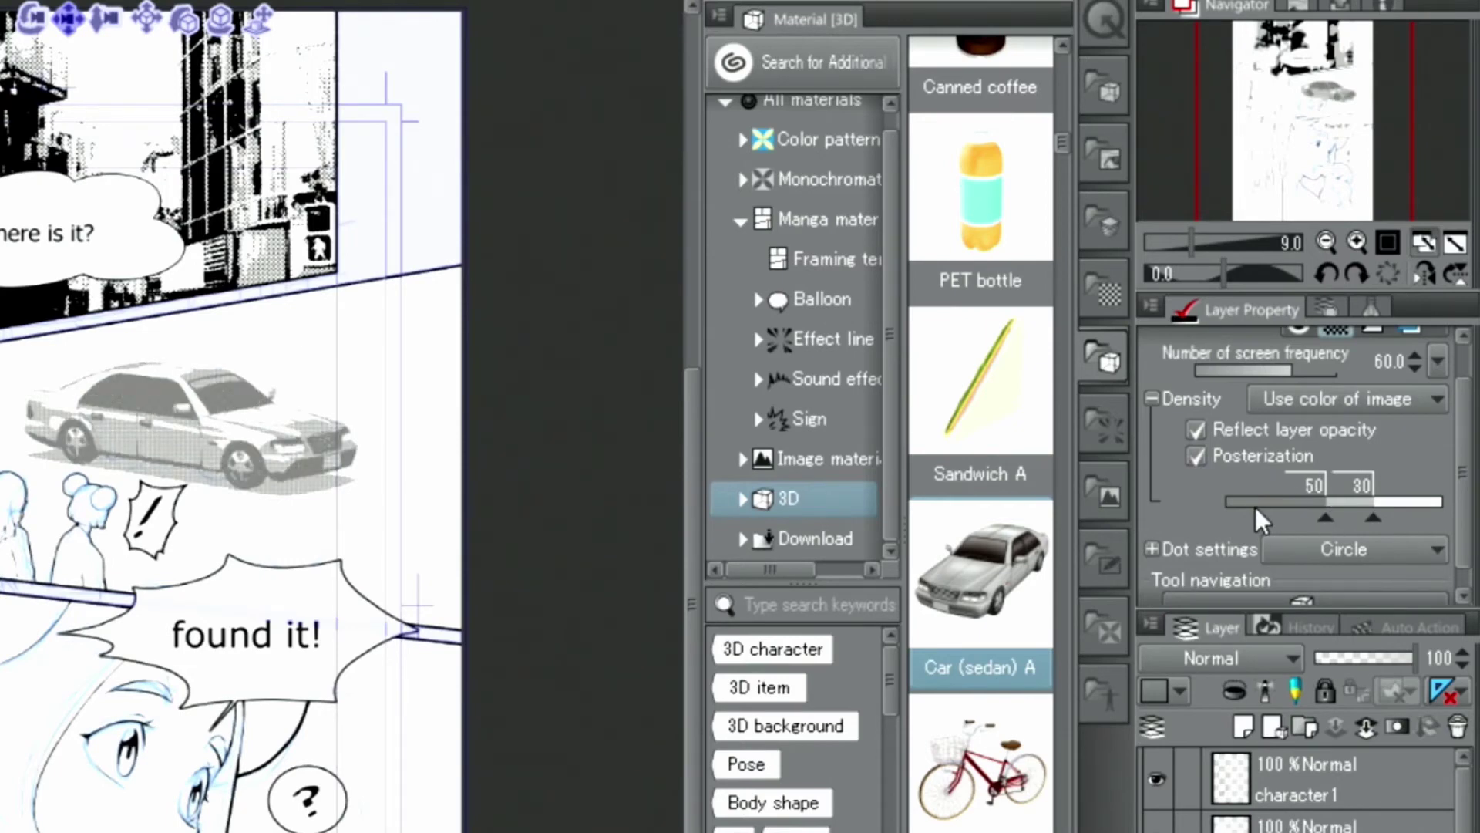
# Add a third posterization level of 100 and fine-tune the middle level.
pyautogui.moveTo(1273, 519); pyautogui.dragTo(1287, 526)
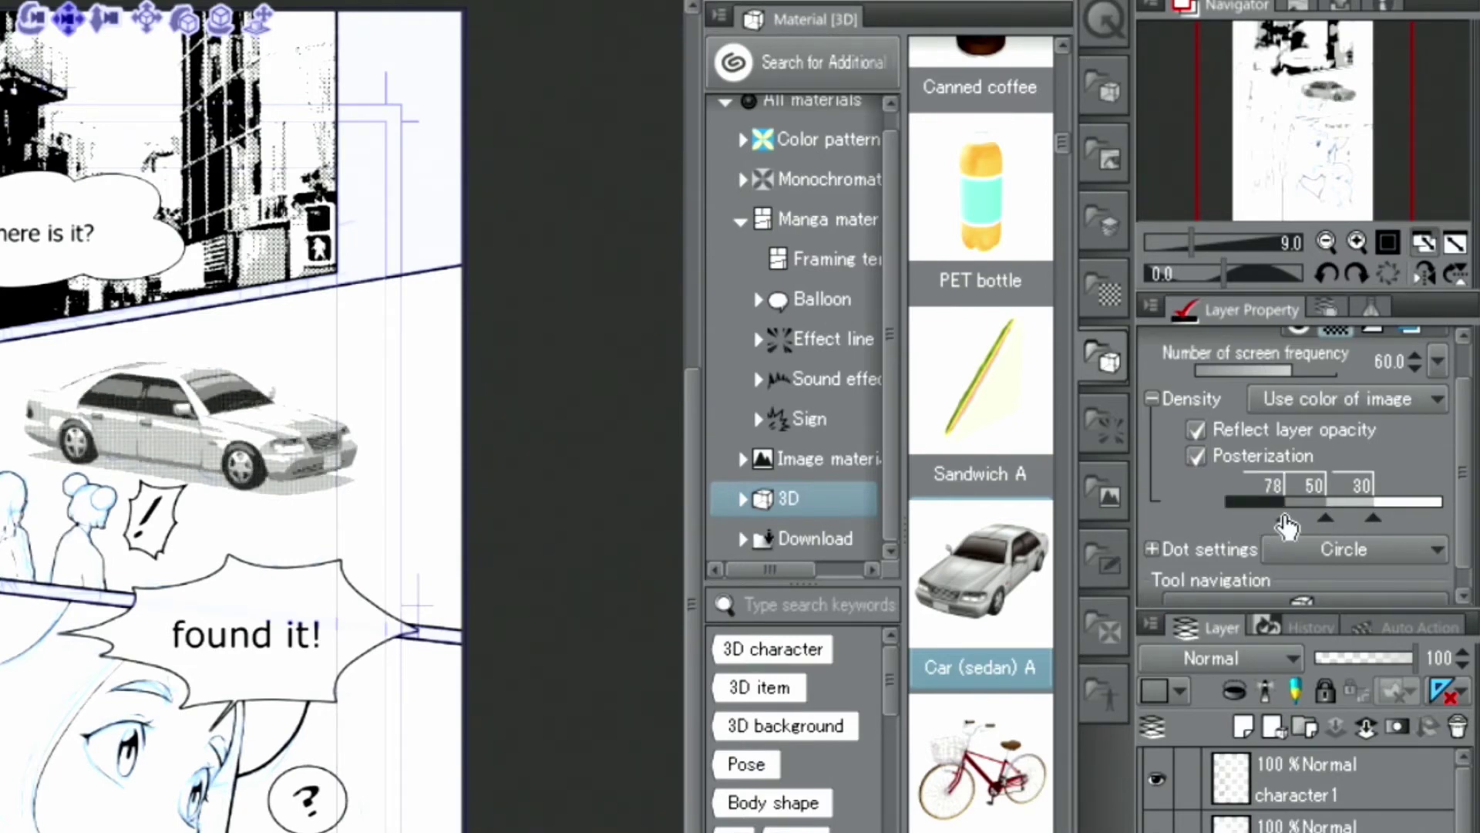
pyautogui.click(1275, 484)
pyautogui.write('1')
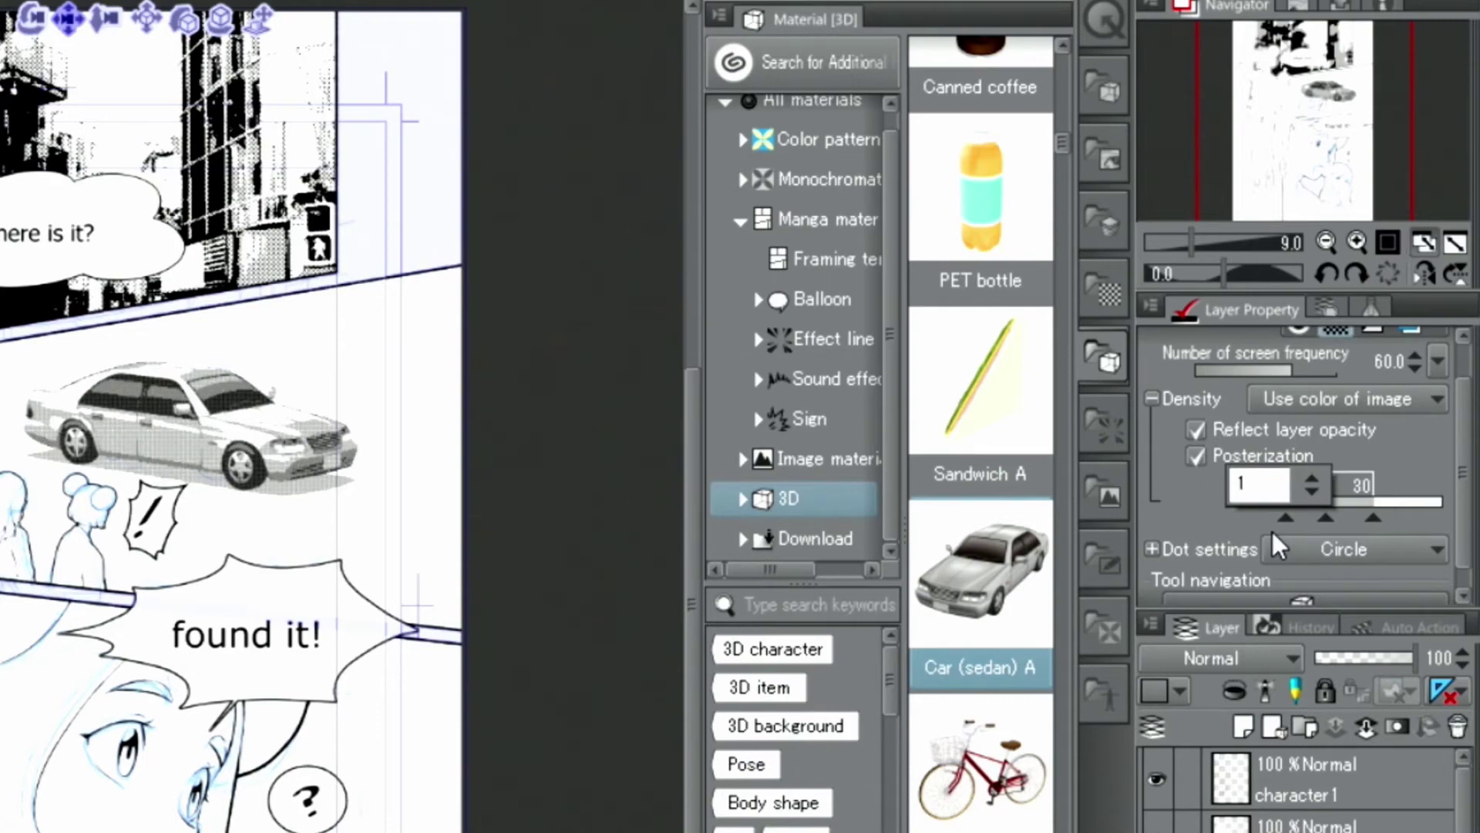
pyautogui.write('00')
pyautogui.press('Return')
pyautogui.moveTo(1286, 527); pyautogui.dragTo(1300, 522)
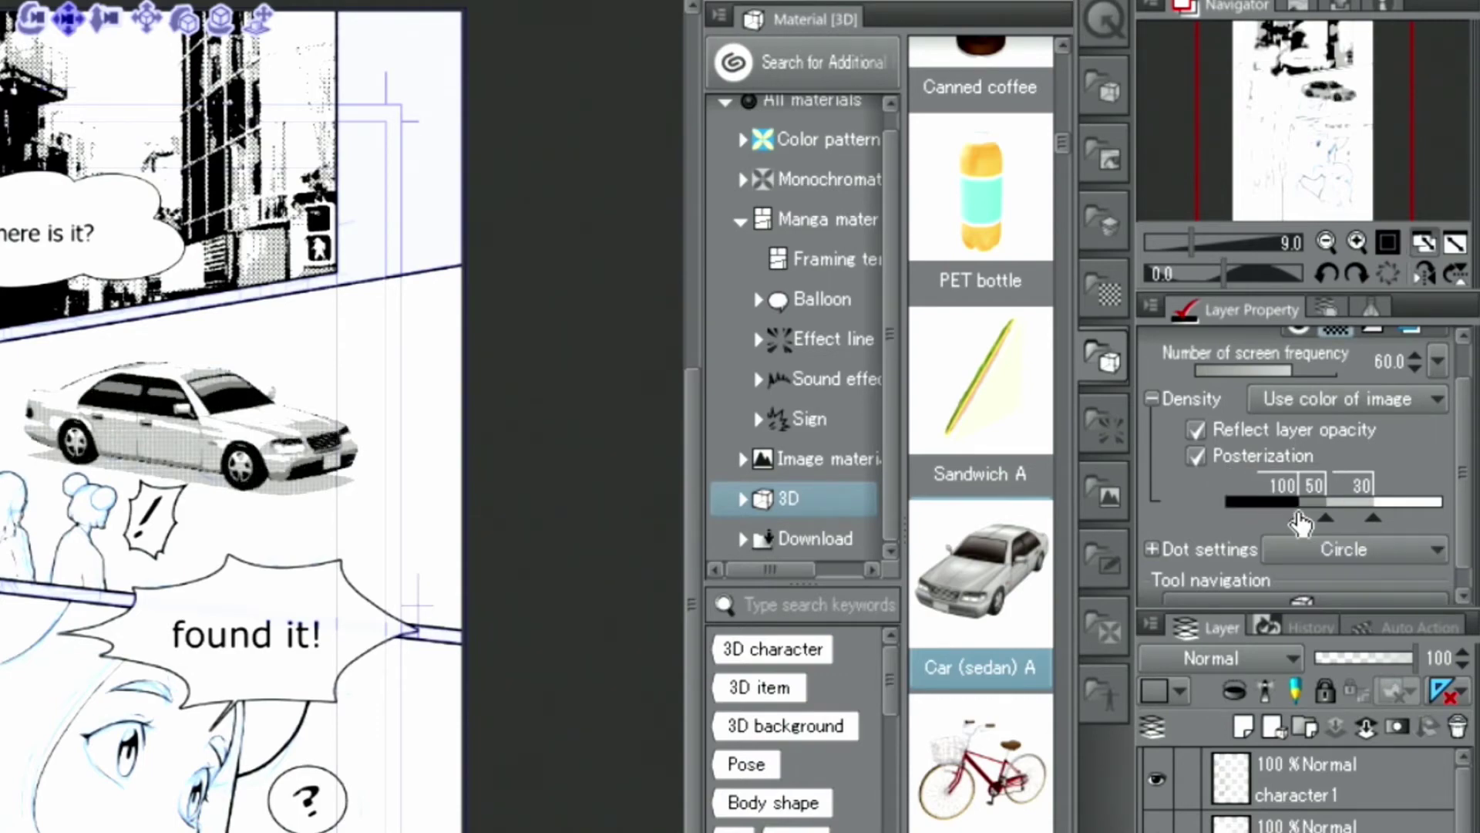
pyautogui.scroll(5, 1319, 113)
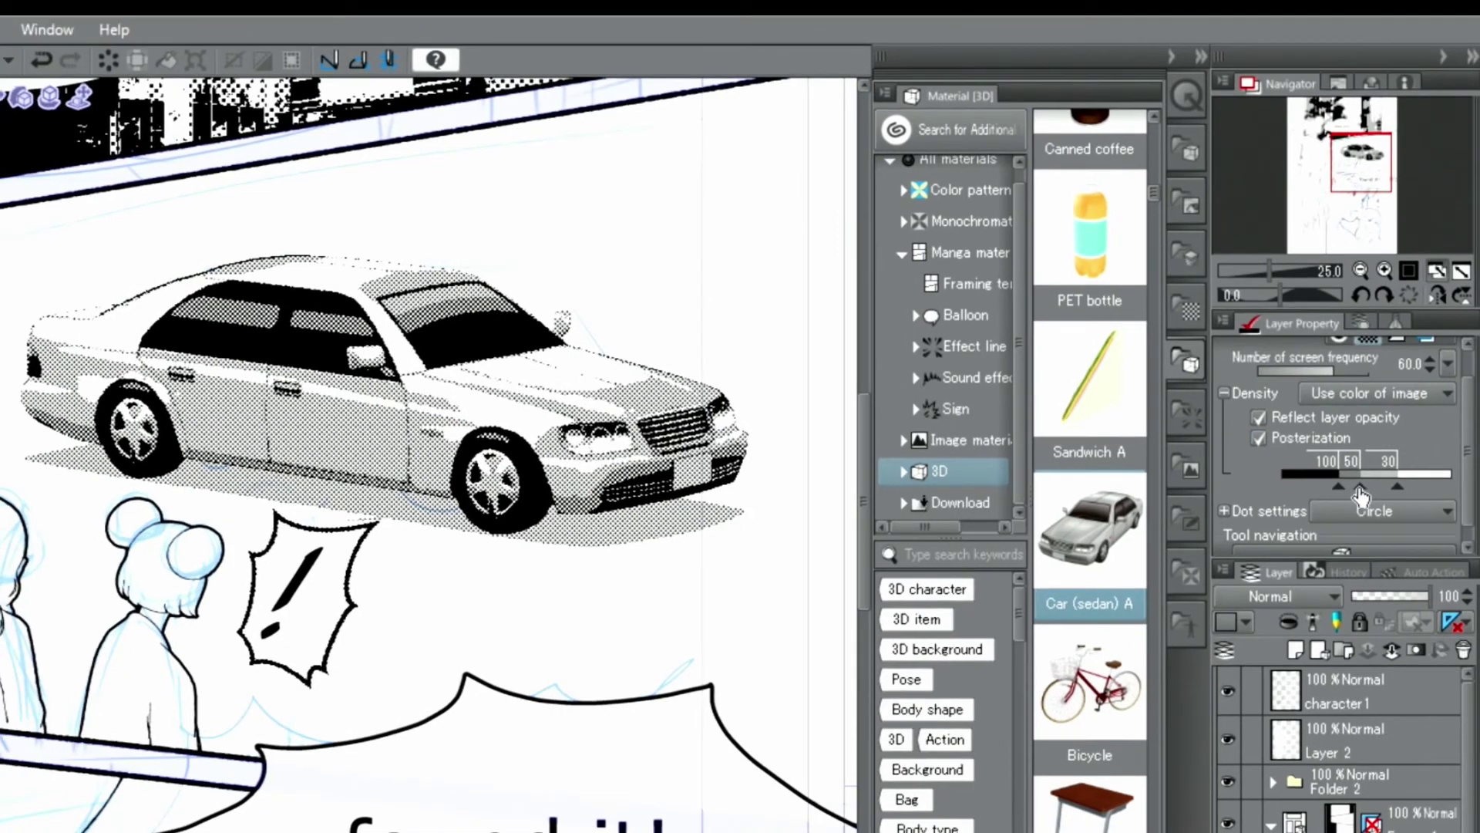
pyautogui.moveTo(1348, 497); pyautogui.dragTo(1389, 491)
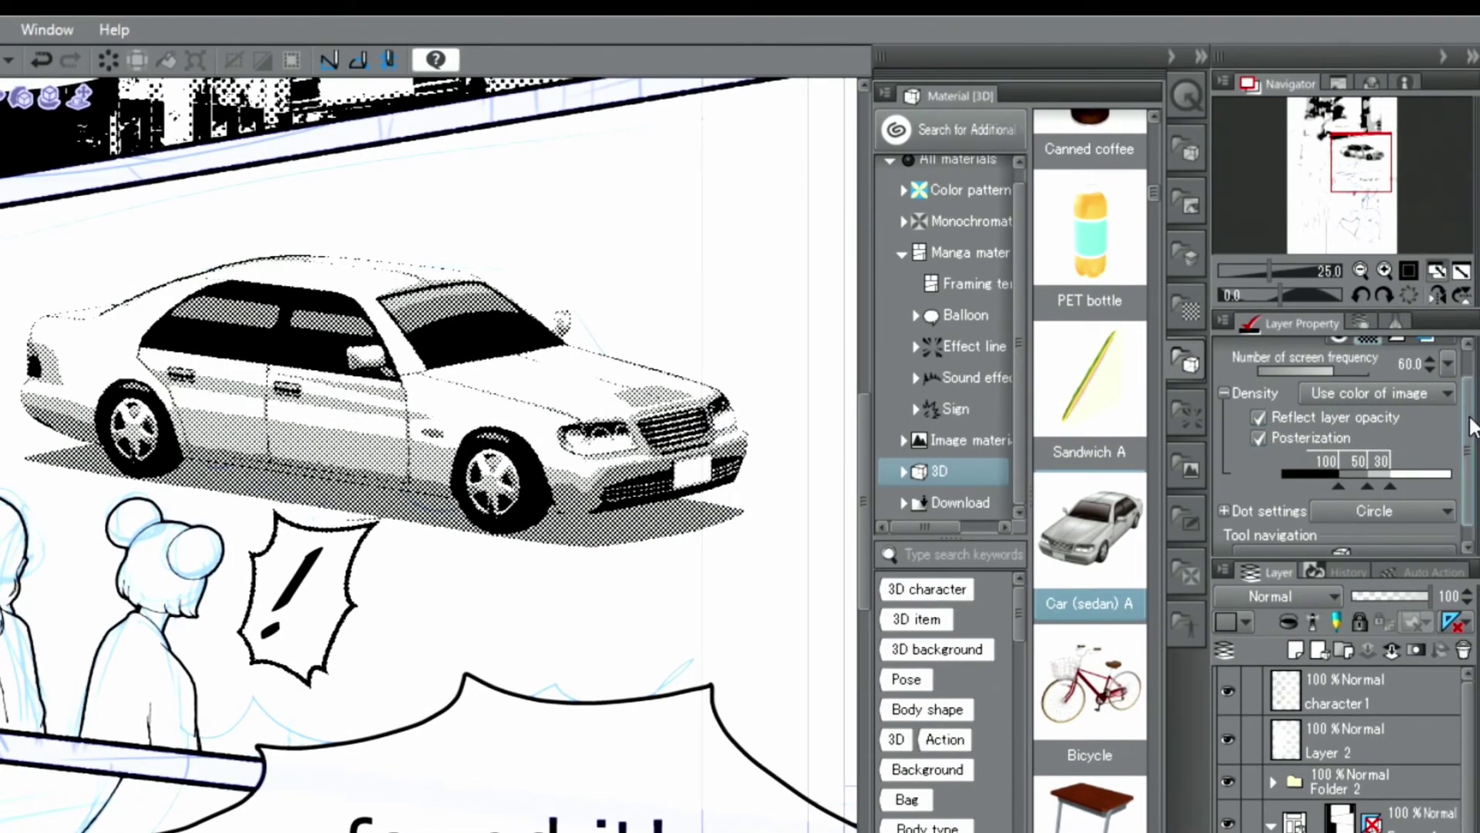
pyautogui.scroll(2, 1472, 388)
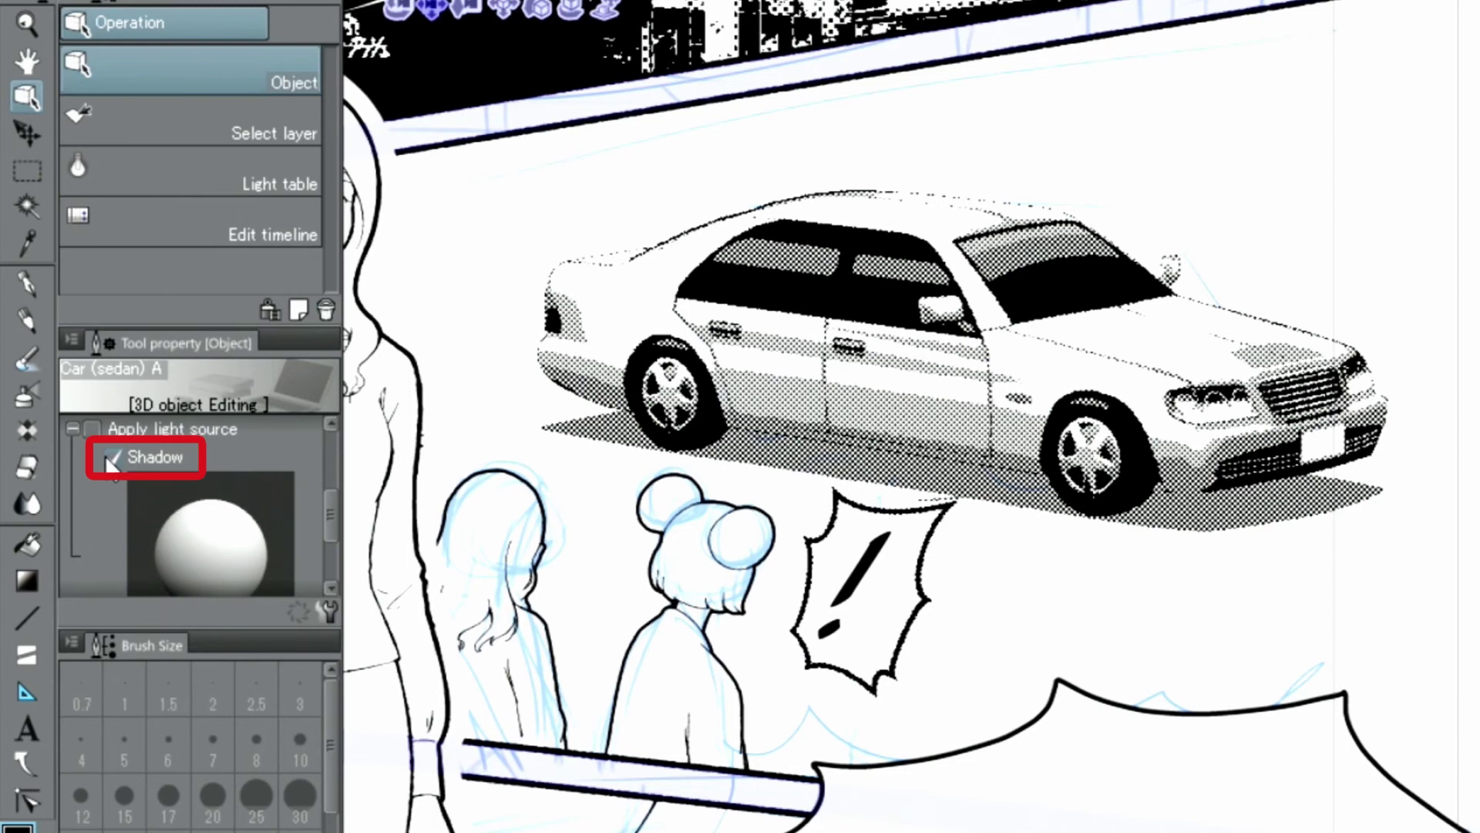
# Turn off the Shadow light-source option so the sedan casts no shadow.
pyautogui.click(112, 459)
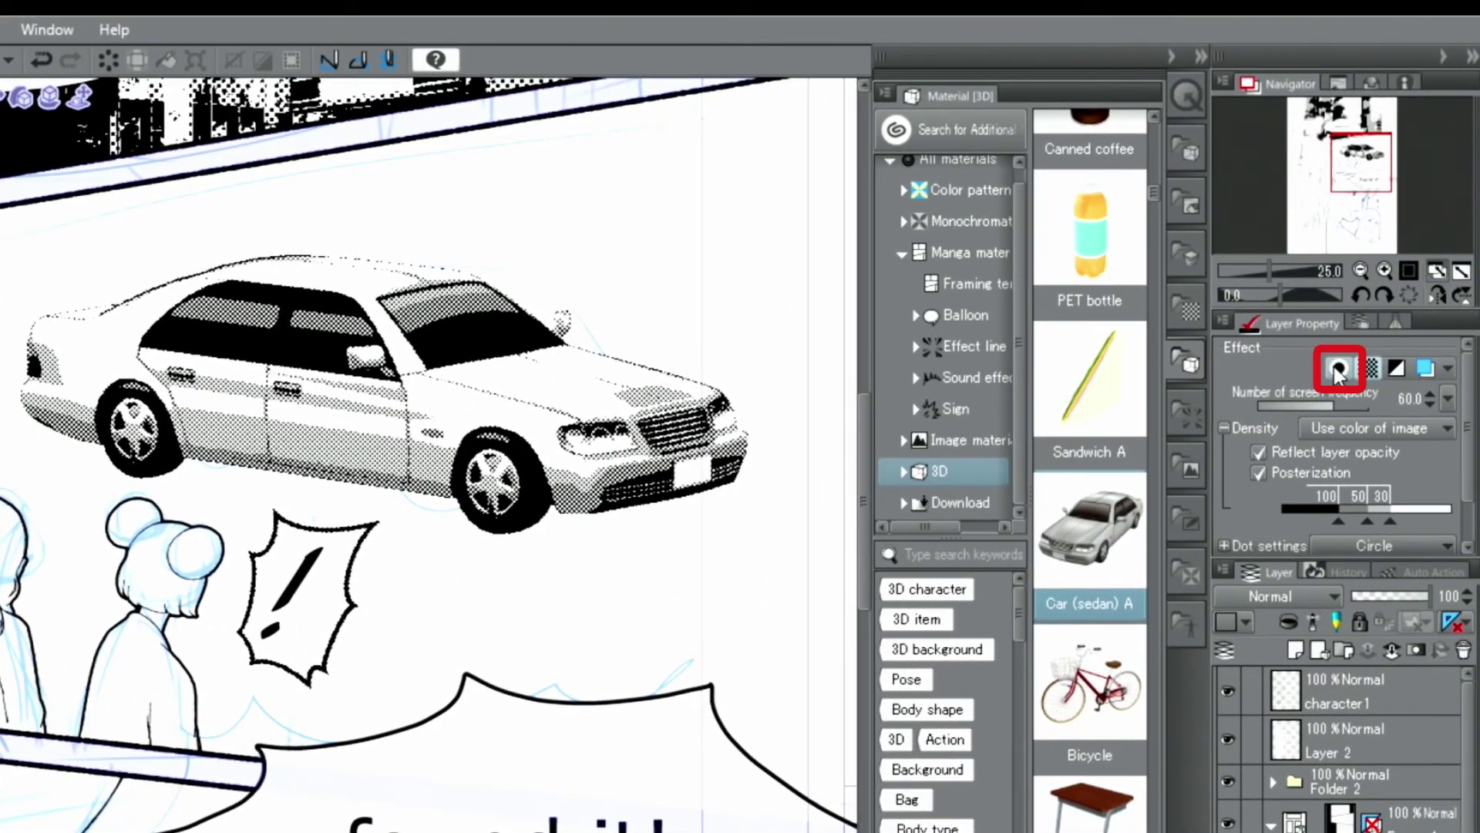
# Outline the sedan with a black 7.0 Border effect and collapse the Material palette.
pyautogui.click(1338, 370)
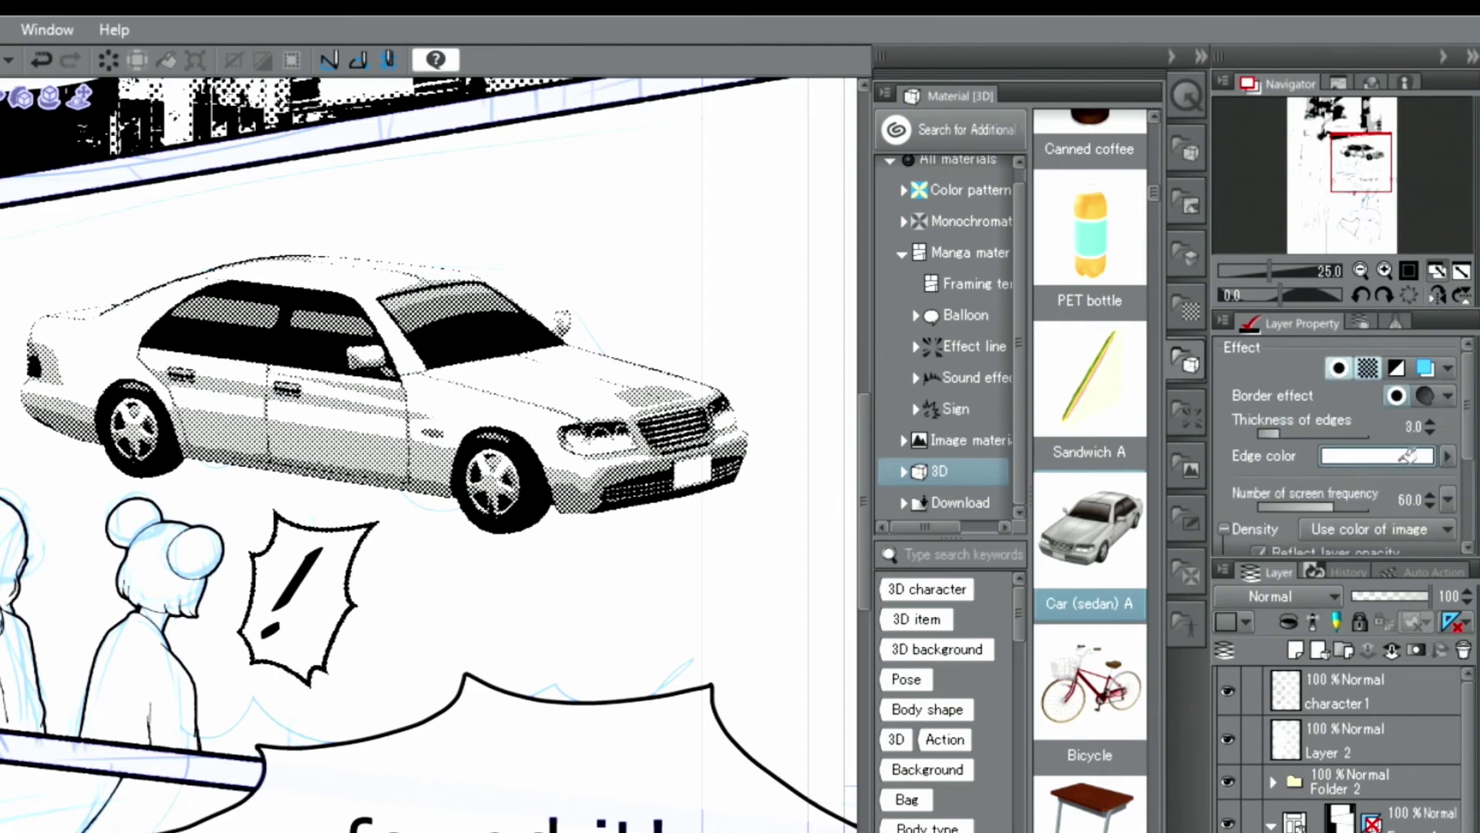
pyautogui.click(1405, 455)
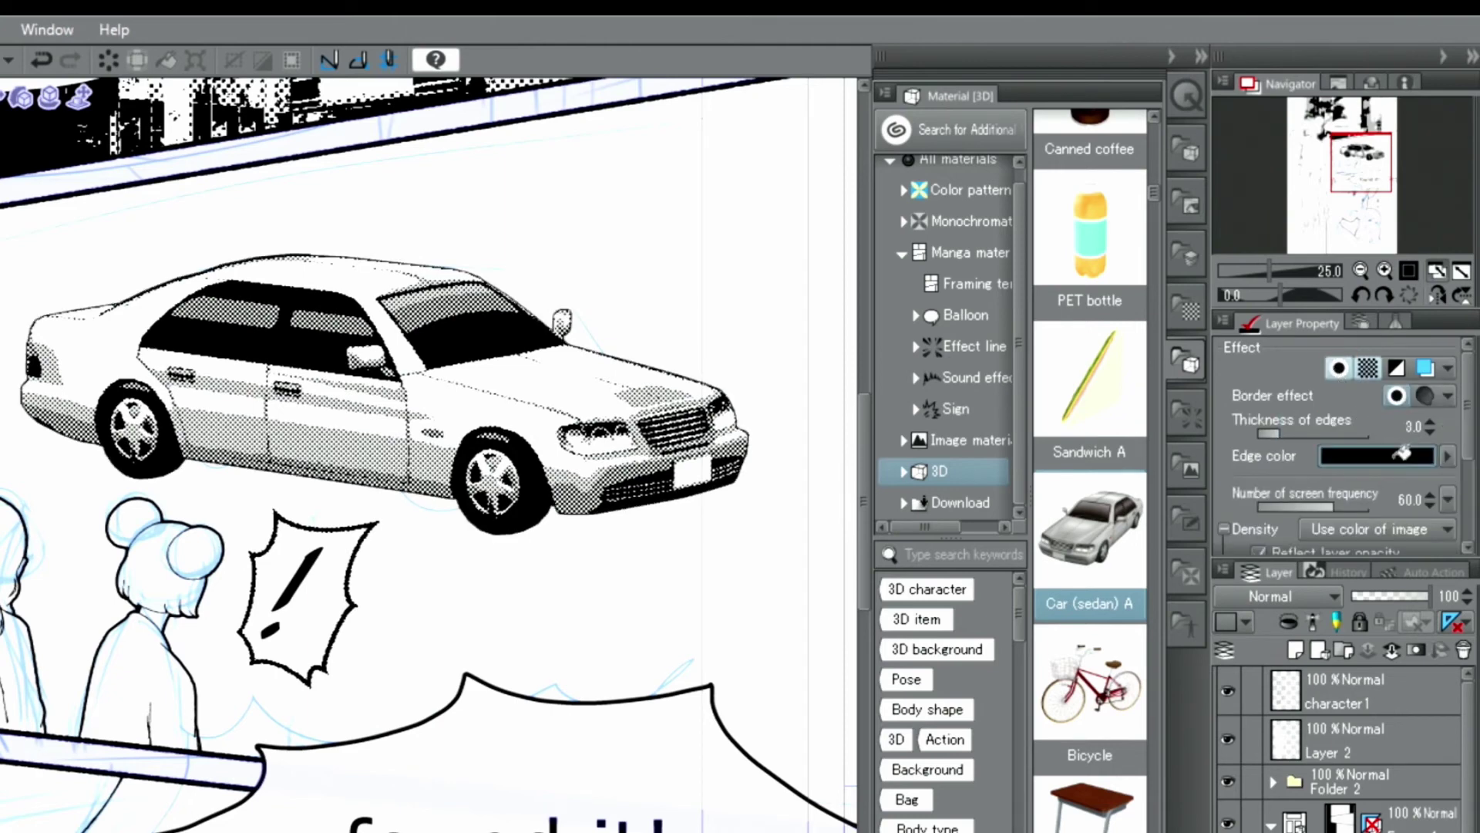
pyautogui.click(1426, 420)
pyautogui.click(1426, 421)
pyautogui.click(1427, 420)
pyautogui.click(1426, 421)
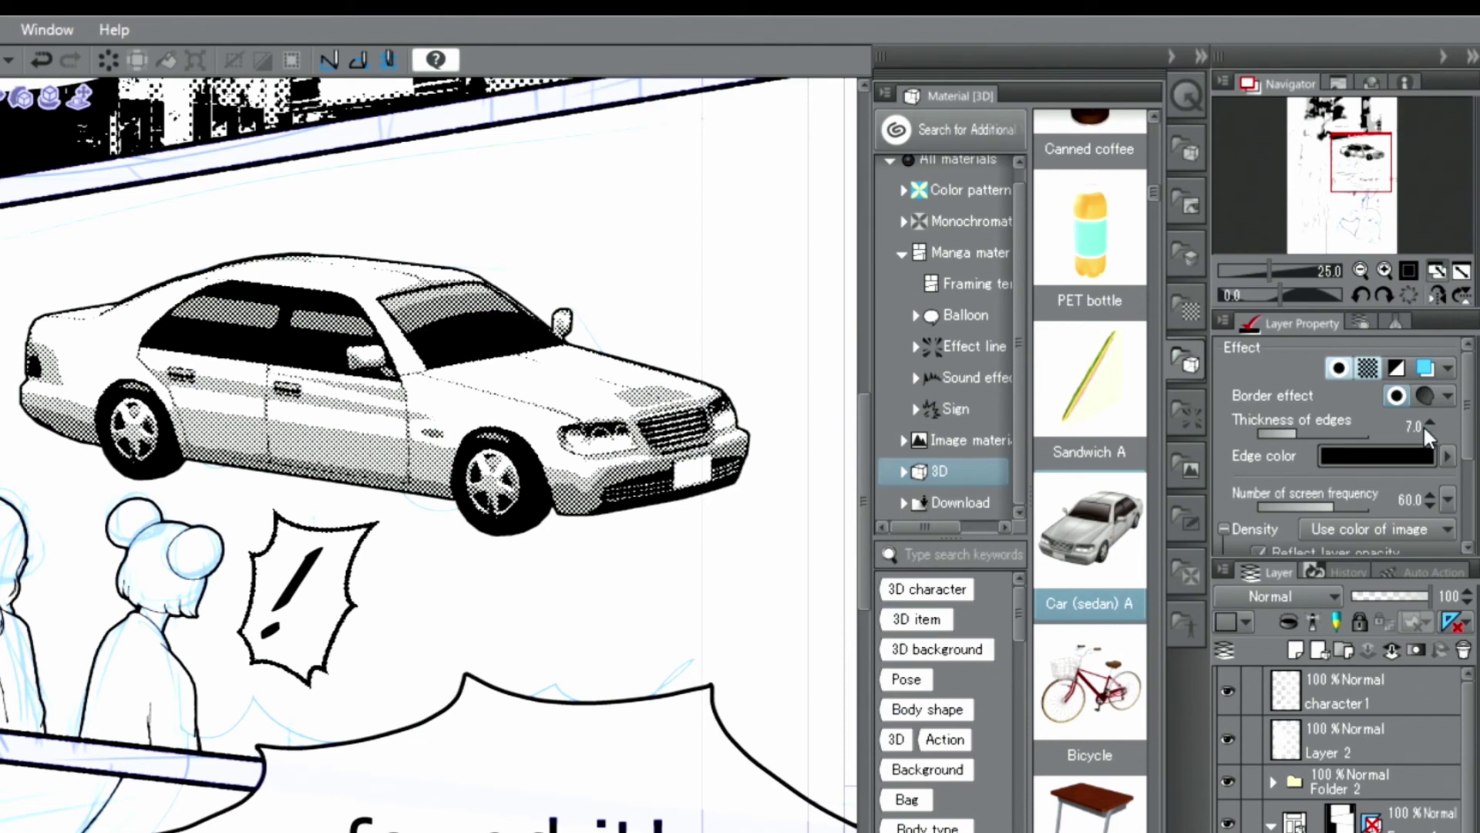
pyautogui.click(1200, 54)
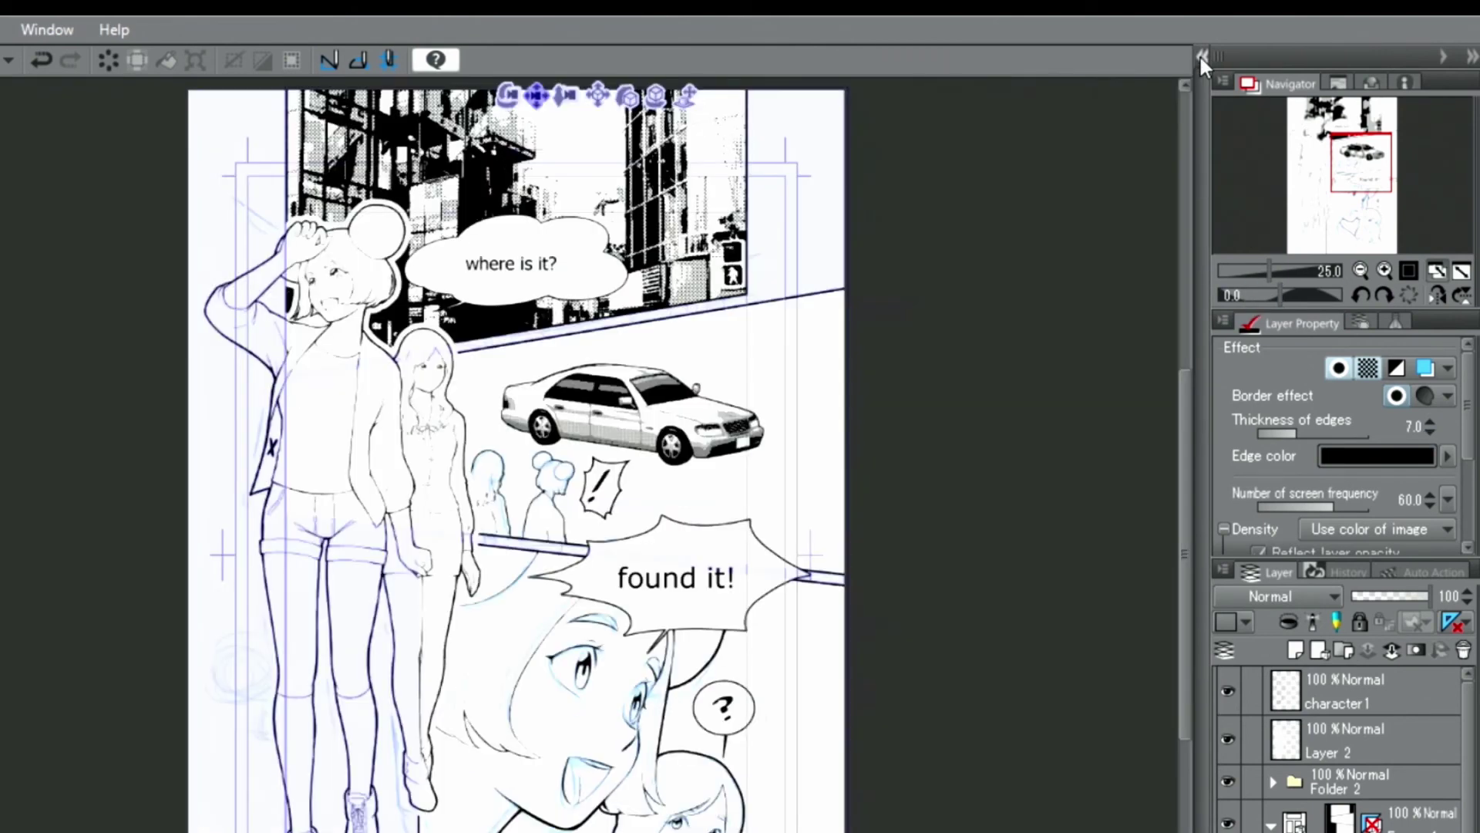